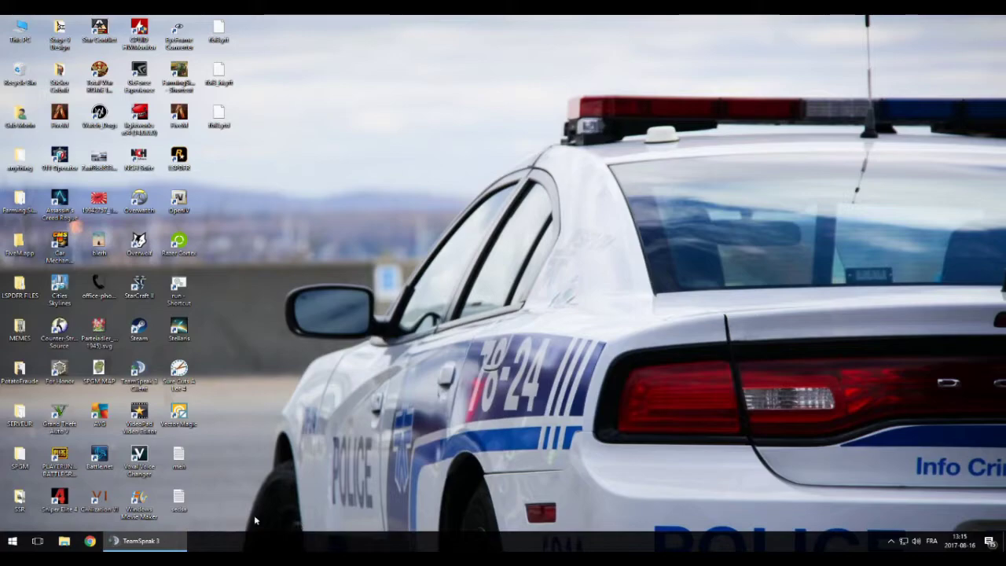
# - Open the identity settings in TeamSpeak 3 and rename the default identity to "Dispatch"
pyautogui.click(179, 540)
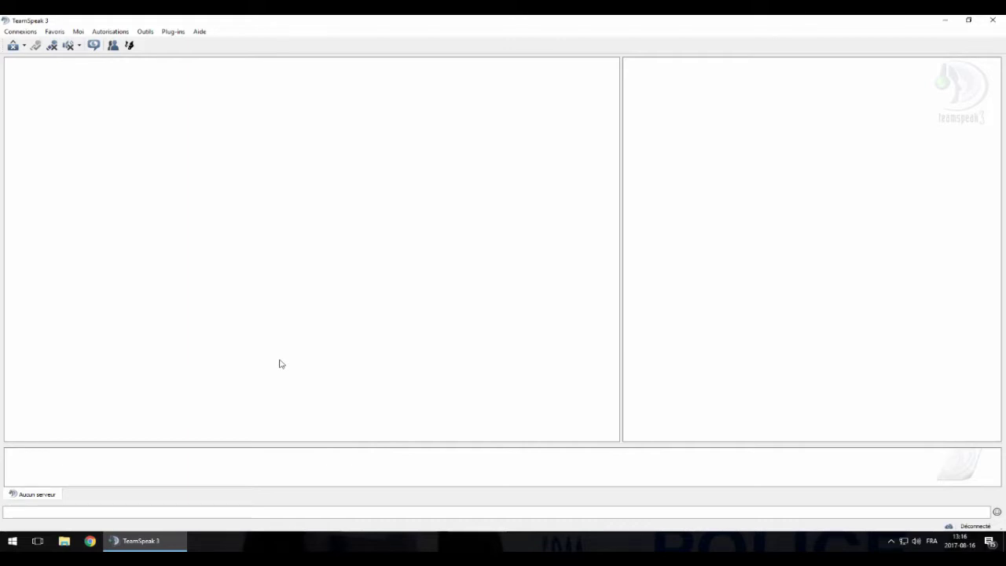
pyautogui.click(145, 32)
pyautogui.click(149, 43)
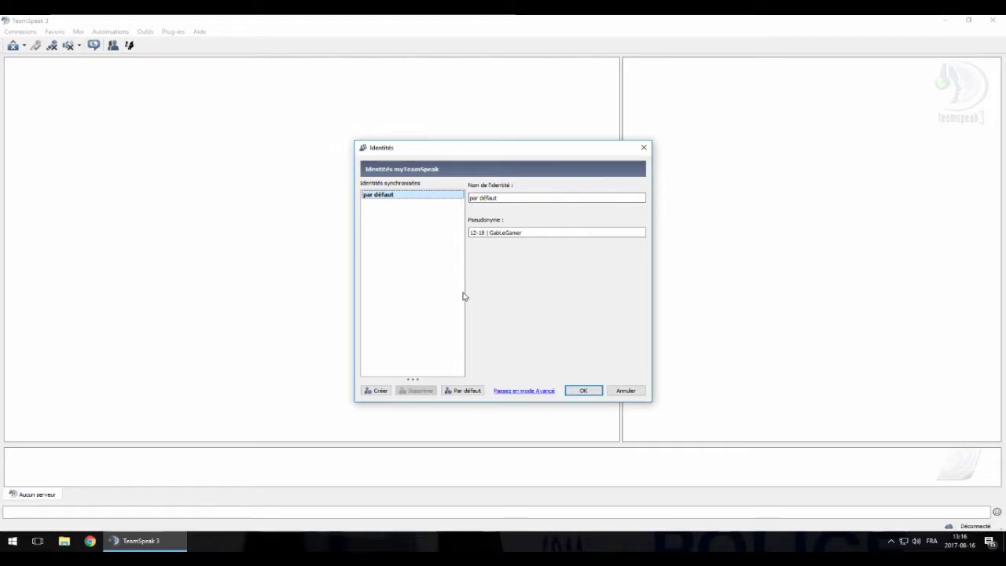
pyautogui.moveTo(503, 197); pyautogui.dragTo(455, 197)
pyautogui.write('Dispatch')
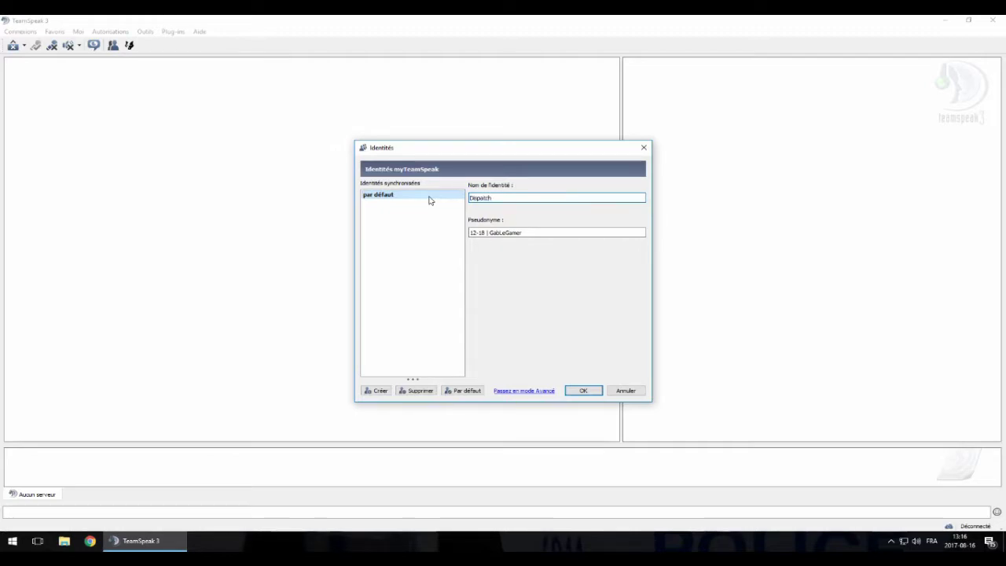
pyautogui.press('Tab')
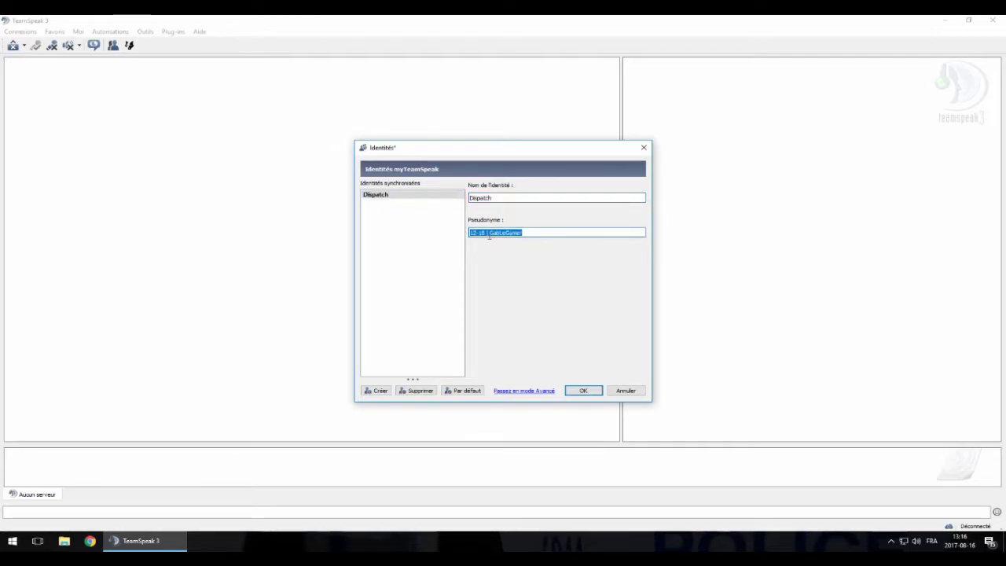
# - Replace the prefix of the Dispatch identity's nickname with "CGA/Studio //", keeping the player name, and save the identity
pyautogui.click(492, 234)
pyautogui.hotkey('shift', 'Home')
pyautogui.write('CGA')
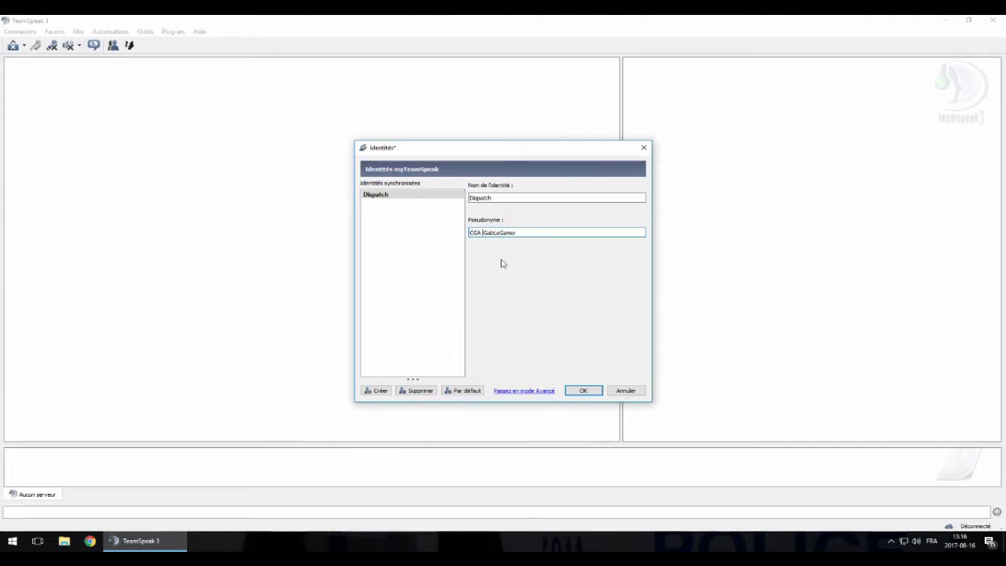
pyautogui.write(' //')
pyautogui.press('Left')
pyautogui.press('Left')
pyautogui.press('Left')
pyautogui.press('BackSpace')
pyautogui.write('/Studio')
pyautogui.click(583, 390)
# - Create a second identity and name it "POLICE"
pyautogui.click(145, 32)
pyautogui.click(157, 42)
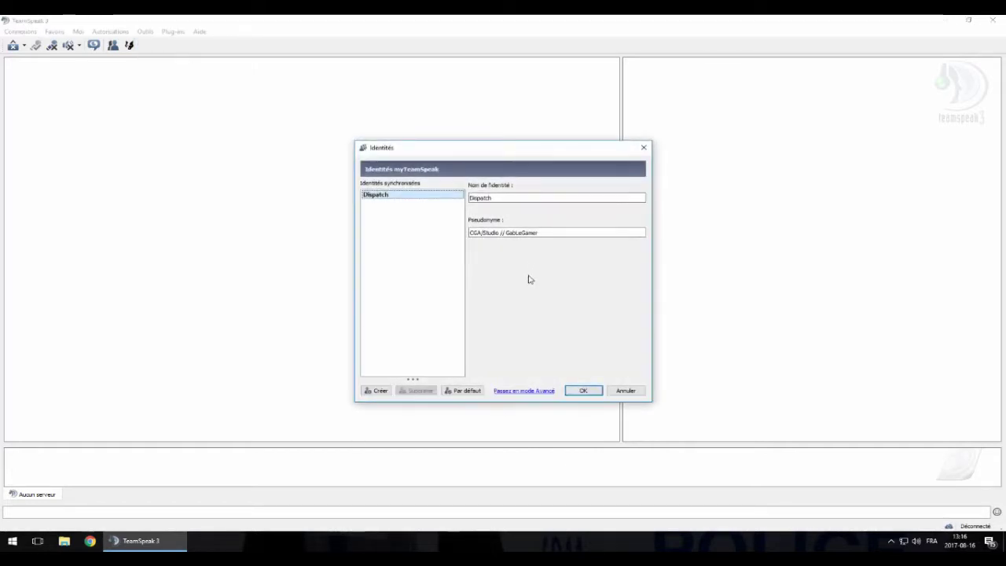
pyautogui.click(380, 392)
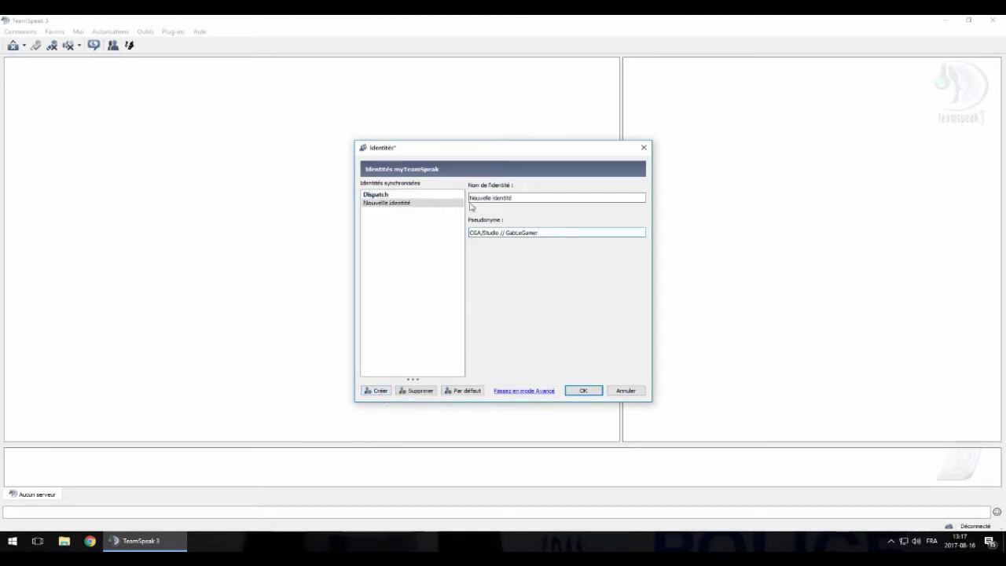
pyautogui.moveTo(515, 197); pyautogui.dragTo(447, 197)
pyautogui.write('POLICE')
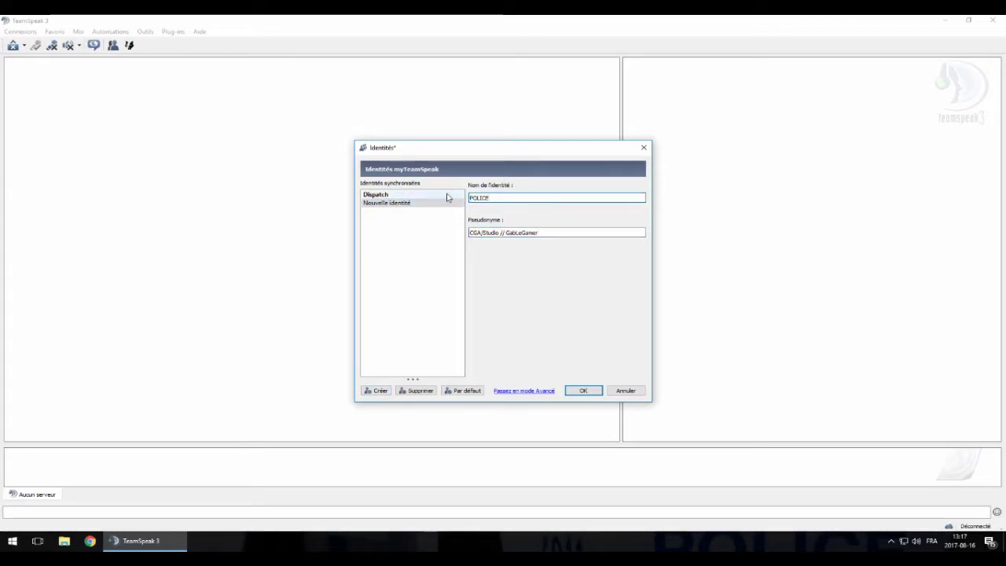
# - Replace the prefix of the POLICE identity's nickname with "12-18", keeping the player name, and save the identities
pyautogui.click(528, 232)
pyautogui.moveTo(506, 233); pyautogui.dragTo(434, 243)
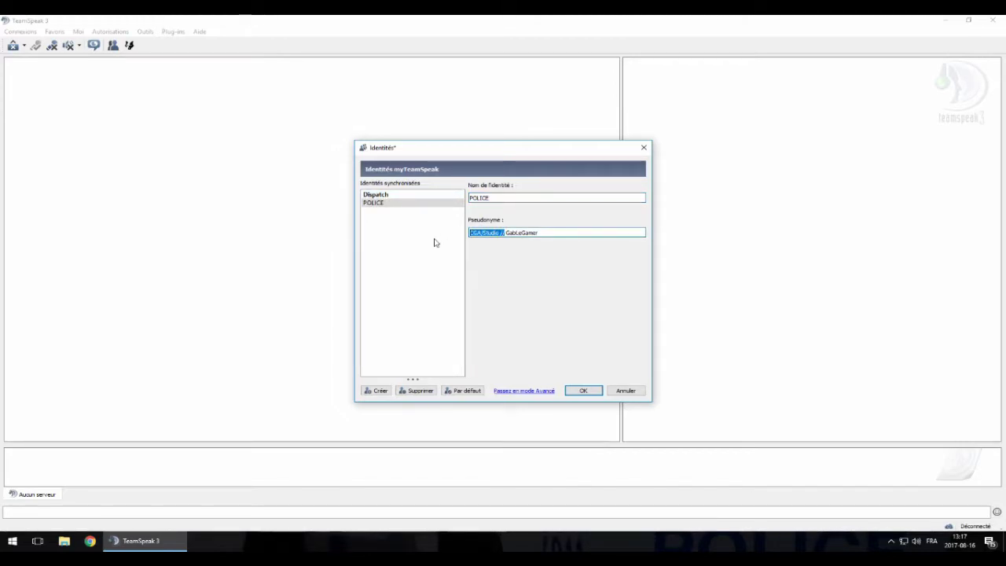
pyautogui.write('12-')
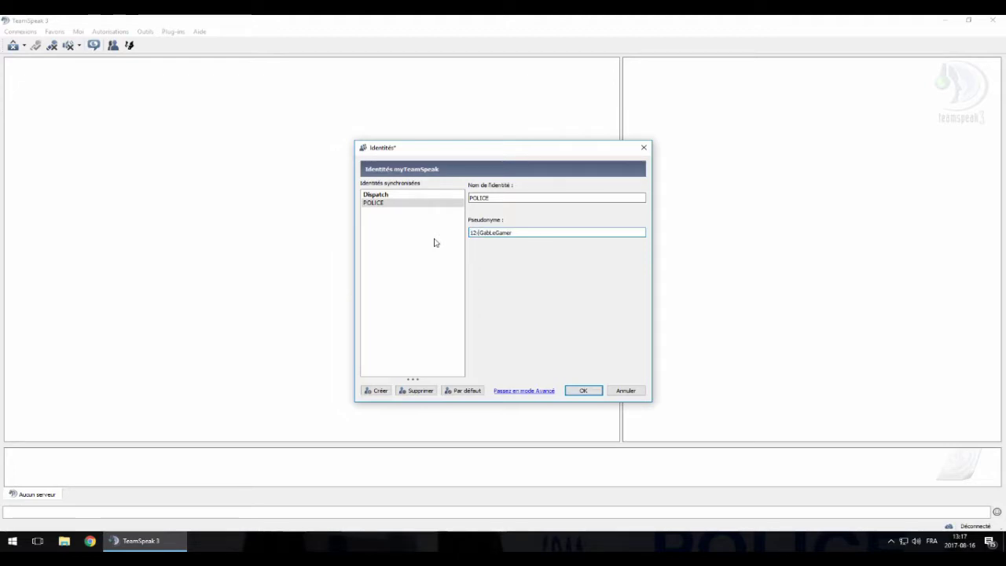
pyautogui.hotkey('ctrl', 'a')
pyautogui.press('End')
pyautogui.write('18')
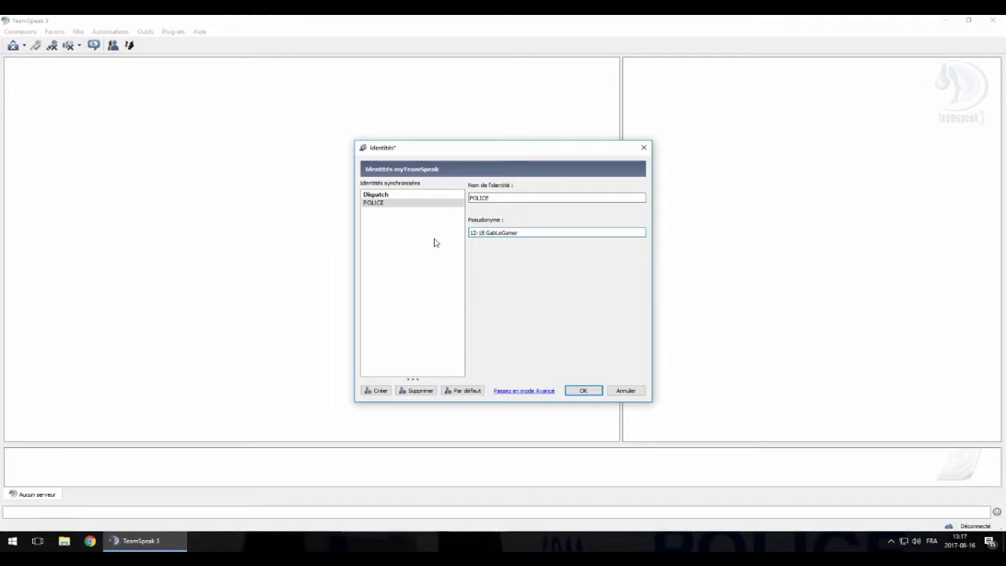
pyautogui.click(581, 389)
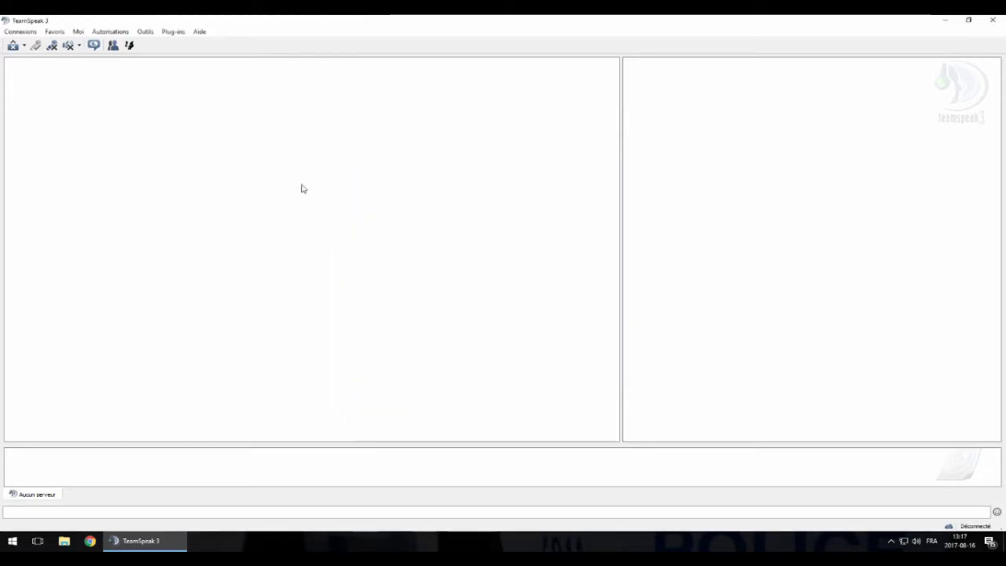
# - Create a new whisper list in the whisper options with the hotkey Right Ctrl + numpad period, accepting the hotkey overlap
pyautogui.click(145, 33)
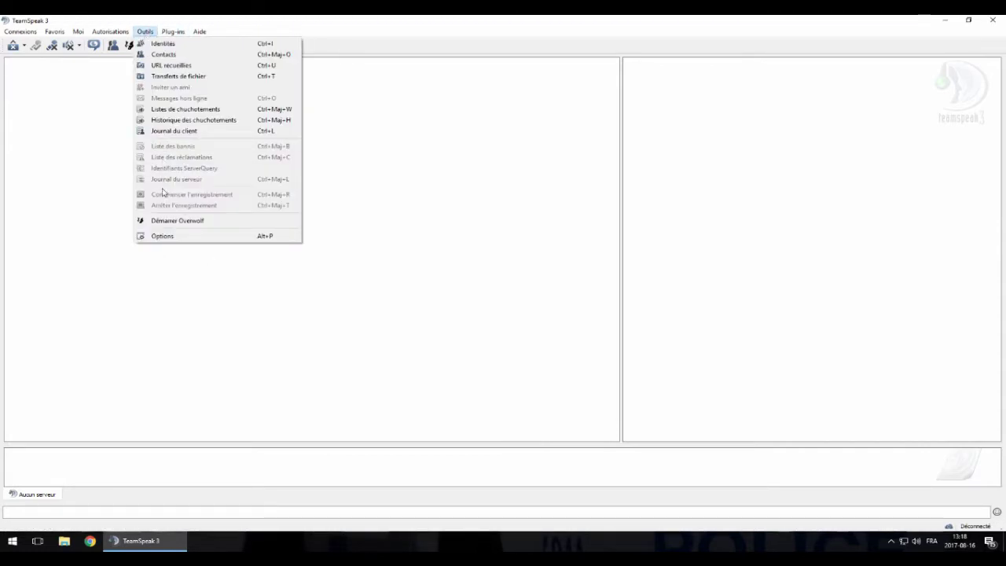
pyautogui.click(159, 235)
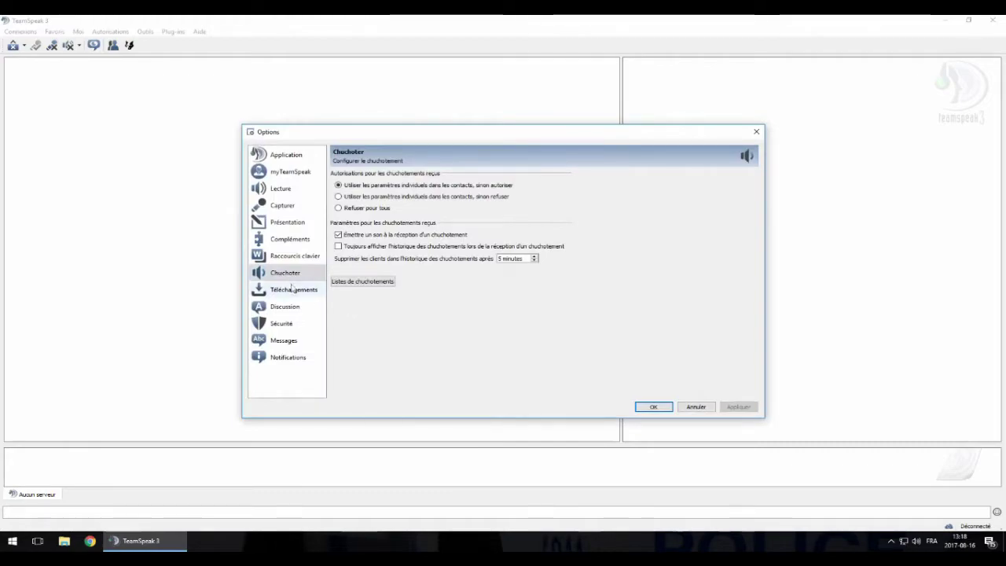
pyautogui.click(370, 282)
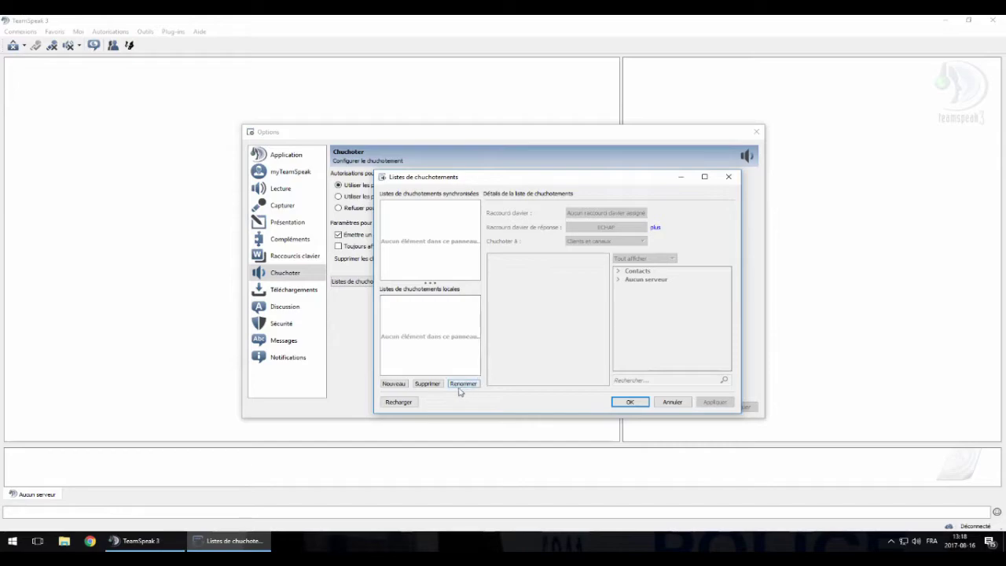
pyautogui.click(394, 383)
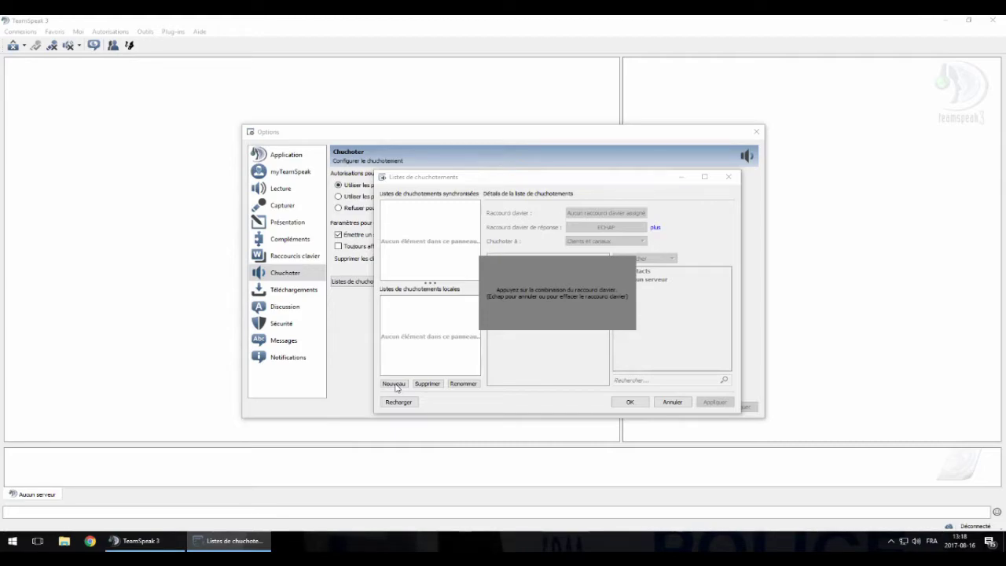
pyautogui.press('Control_R')
pyautogui.press('KP_Decimal')
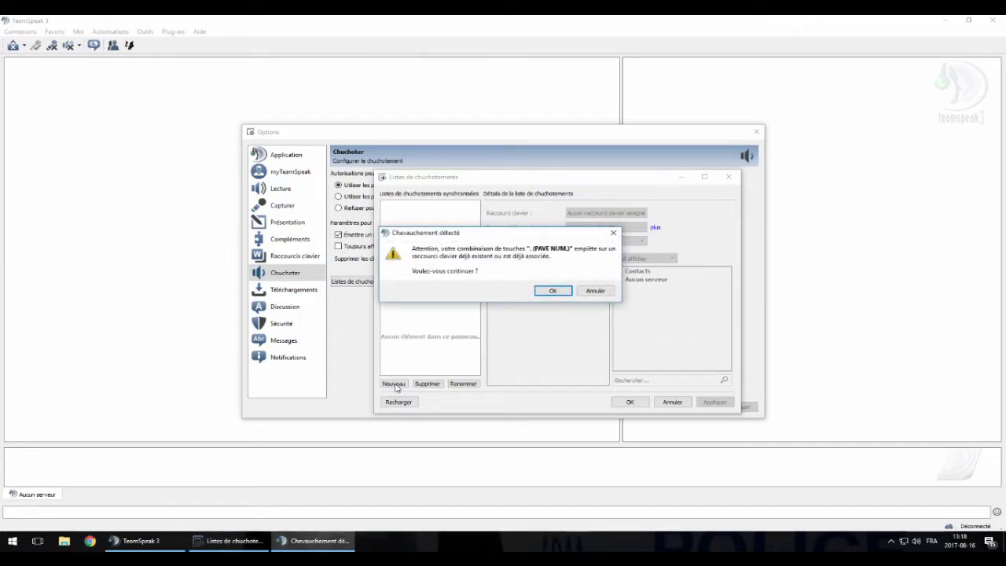
pyautogui.click(553, 291)
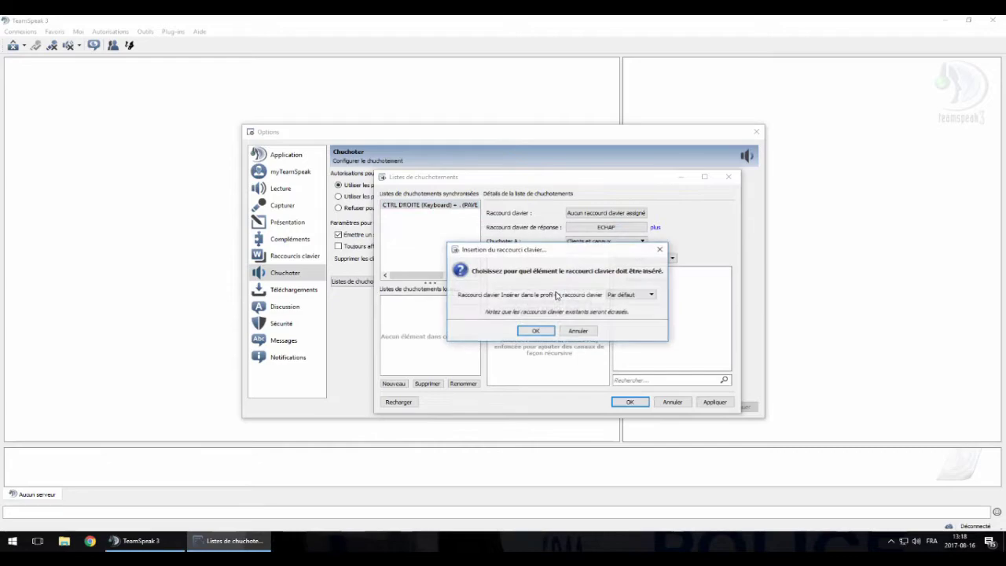
# - Assign the whisper list's hotkey to the DISPATCH hotkey profile and save the whisper list and options
pyautogui.click(621, 295)
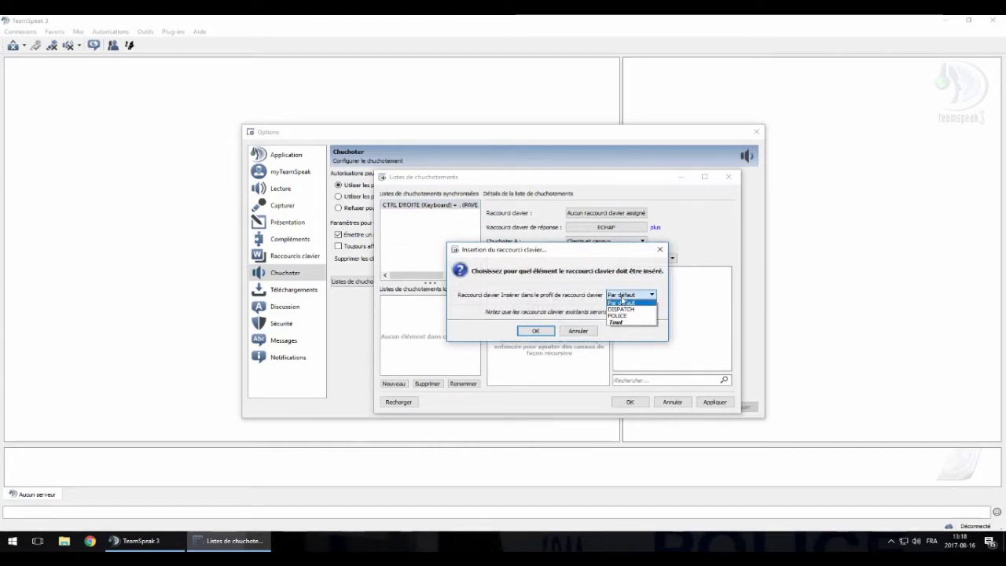
pyautogui.click(623, 312)
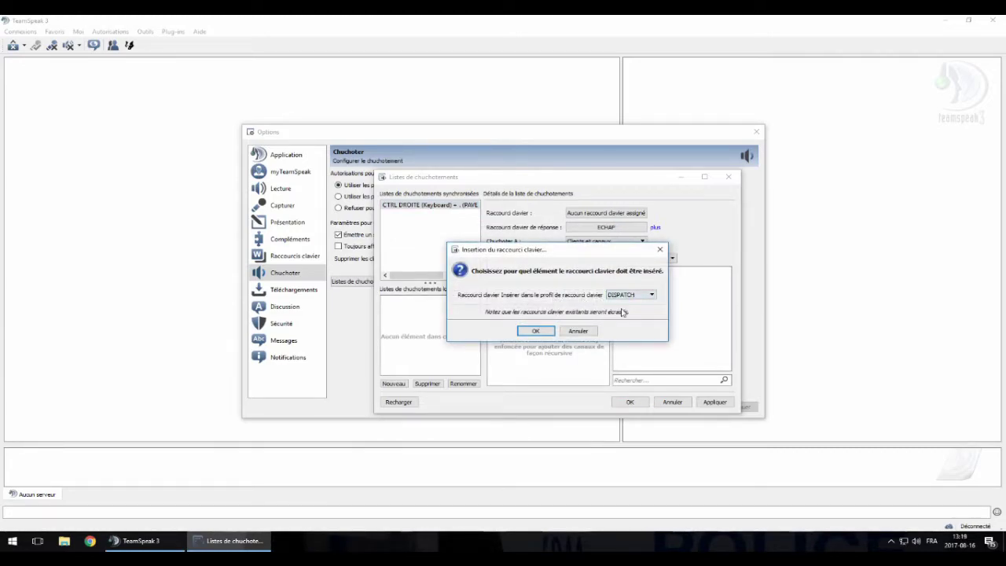
pyautogui.click(535, 331)
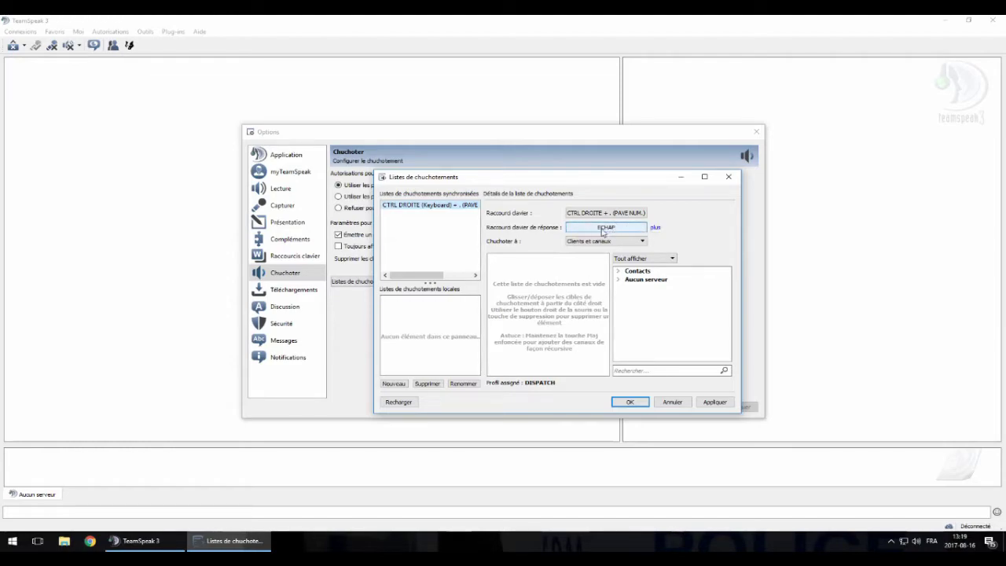
pyautogui.click(618, 280)
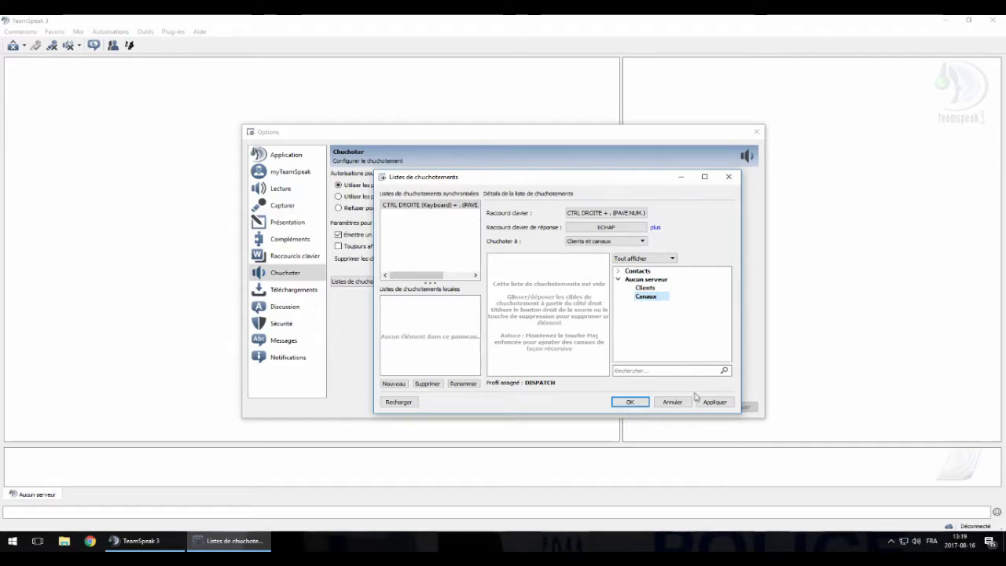
pyautogui.click(632, 402)
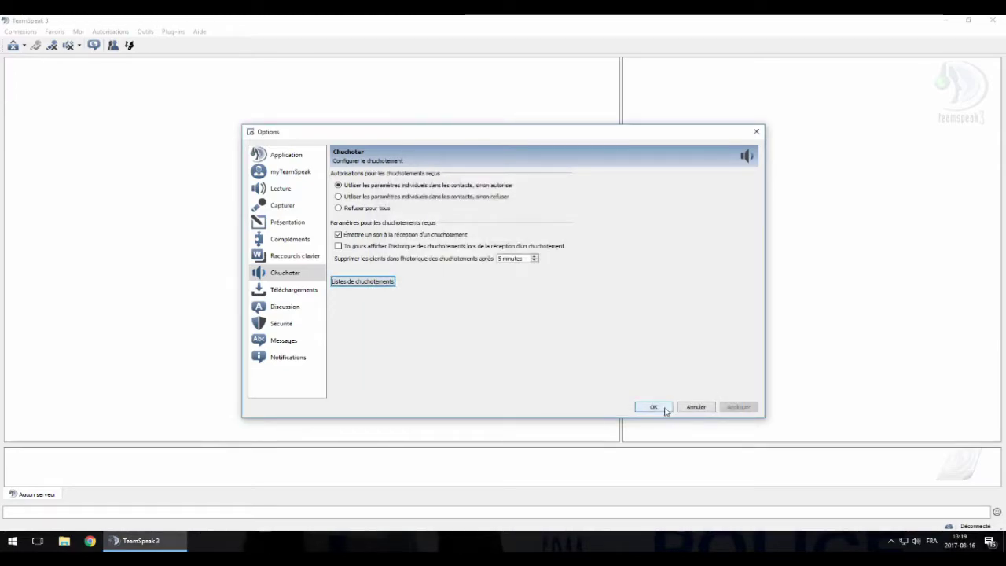
pyautogui.click(660, 406)
# - Connect to the SPGM server and join the "Besoin d'aide - Soutien technique" channel
pyautogui.click(20, 31)
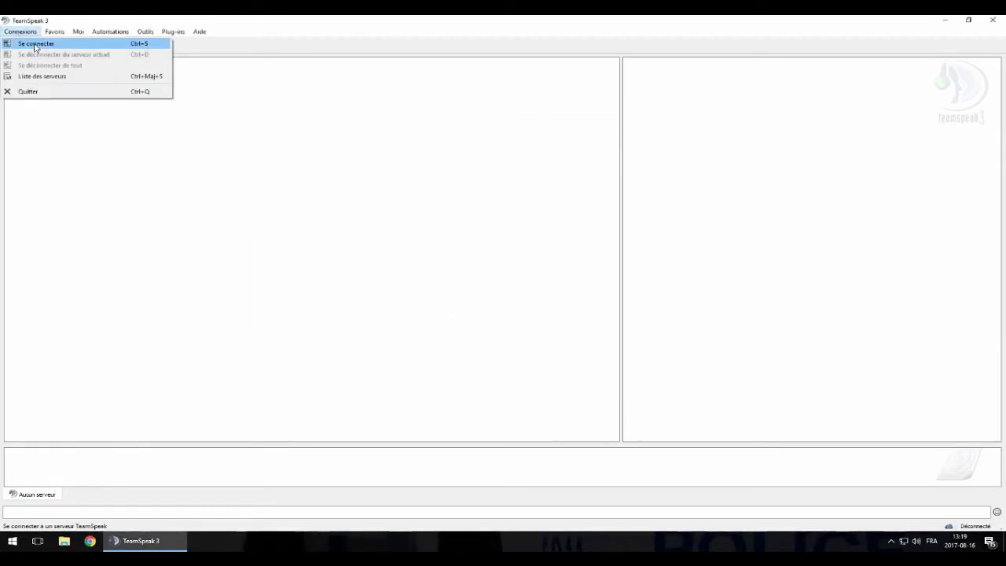
pyautogui.click(31, 44)
pyautogui.click(532, 344)
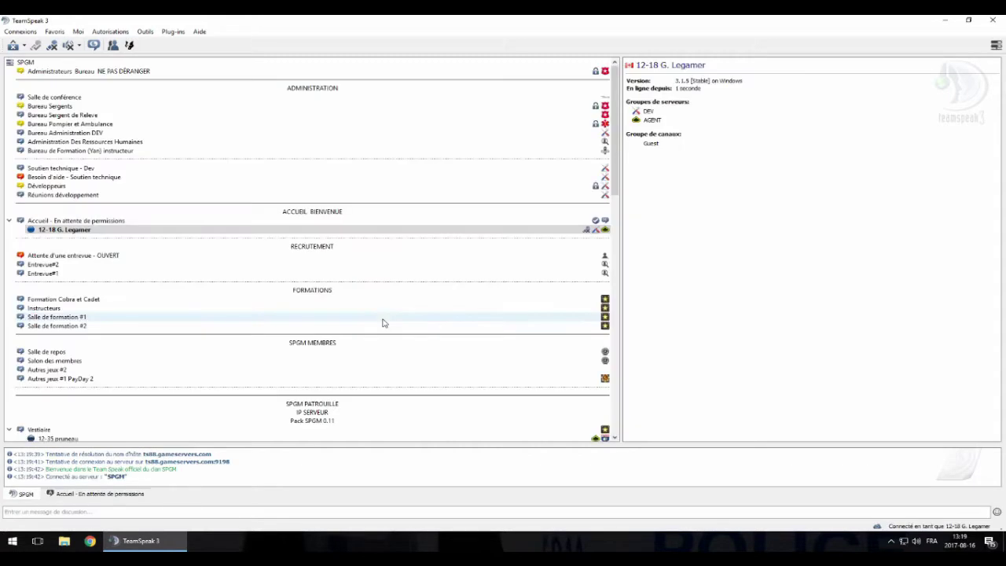
pyautogui.doubleClick(79, 177)
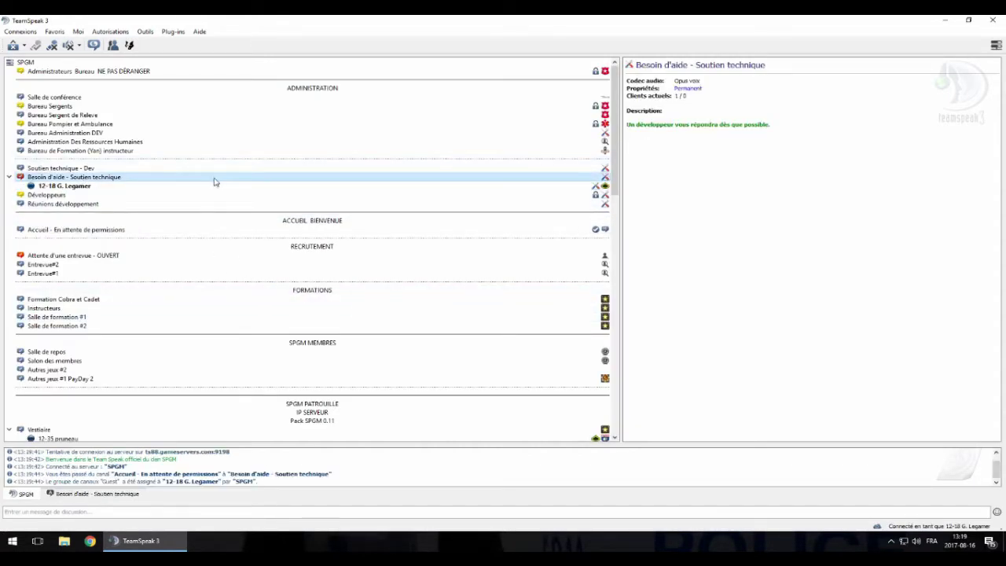
# - Reopen the whisper lists from the options, expand the SPGM server's channels, and enlarge the channel list to fit full names
pyautogui.click(146, 33)
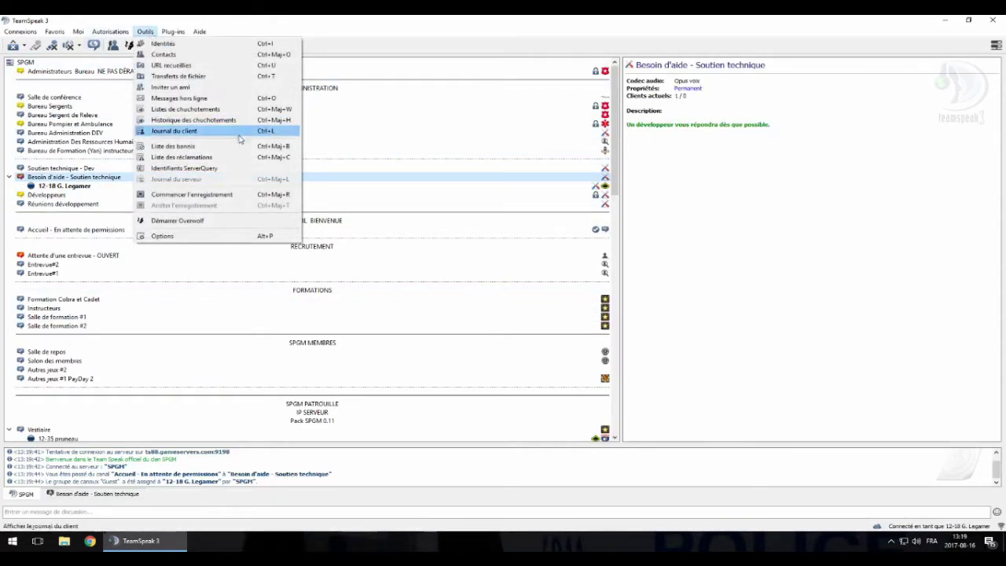
pyautogui.click(165, 236)
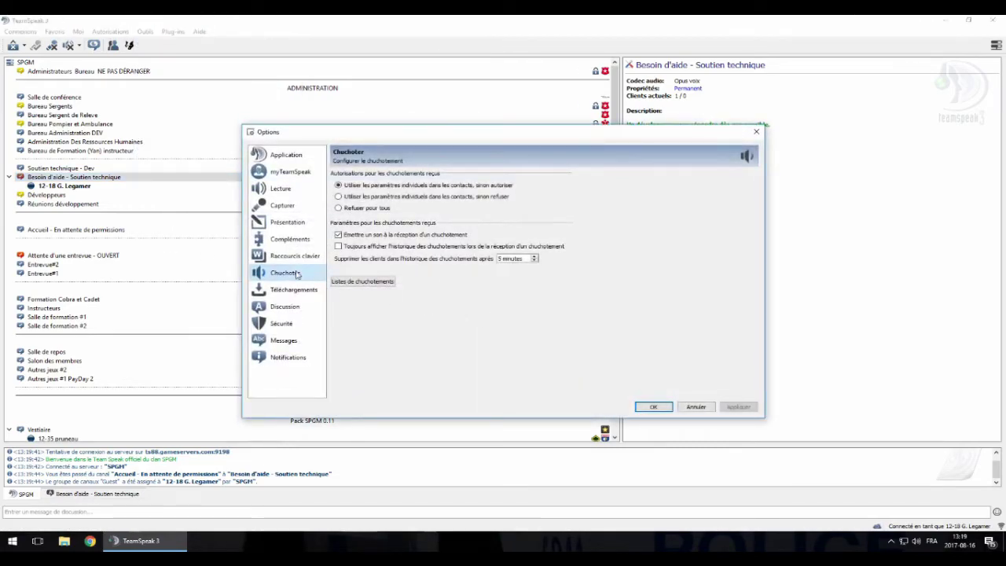
pyautogui.click(363, 281)
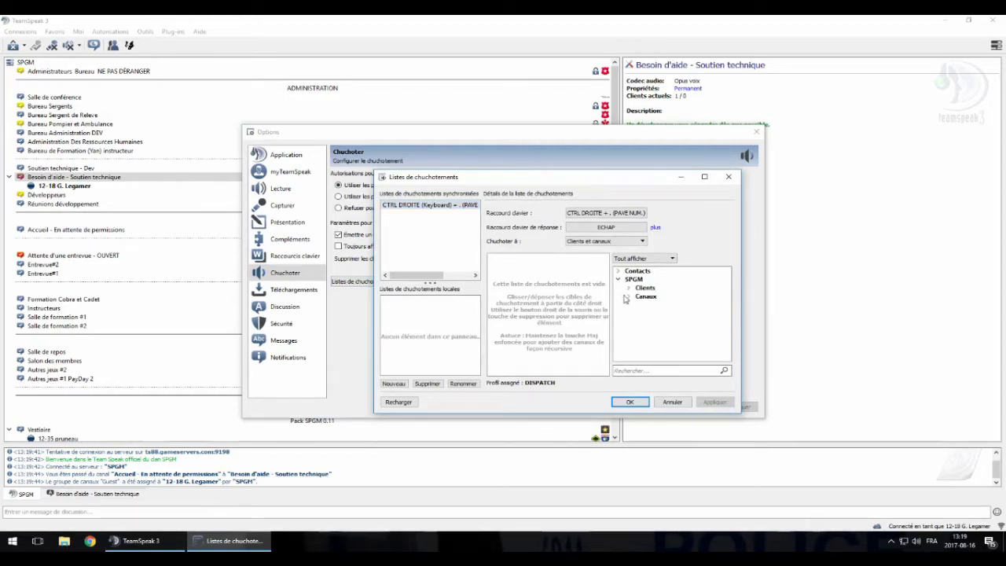
pyautogui.click(628, 297)
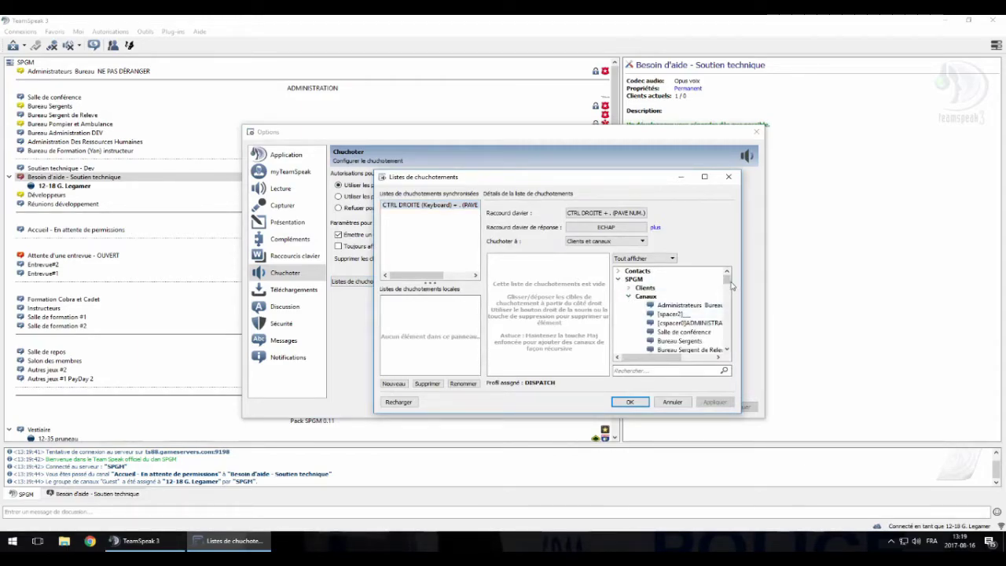
pyautogui.scroll(-4, 730, 285)
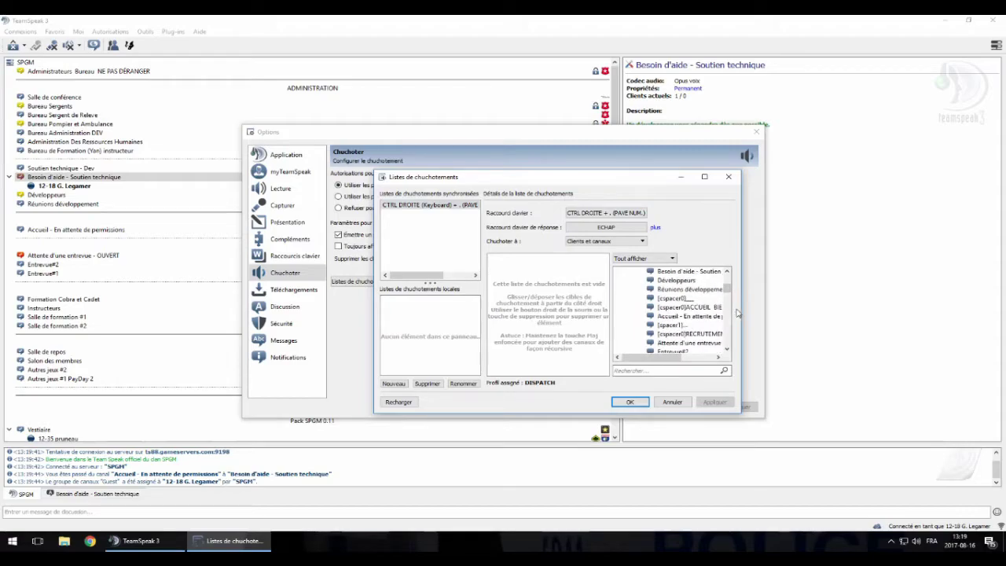
pyautogui.moveTo(740, 309); pyautogui.dragTo(905, 309)
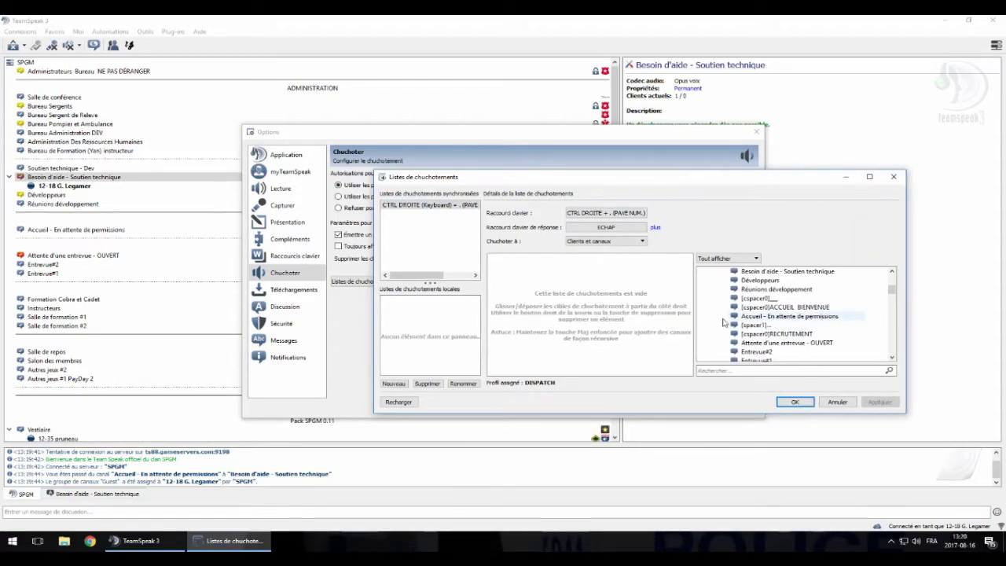
pyautogui.moveTo(696, 313); pyautogui.dragTo(625, 315)
# - Add the channels "Répartition; 9-1-1/CGA/Centrale" and "Répartition / Pompier/Ambulance Central" to the whisper list as targets
pyautogui.scroll(-1, 670, 321)
pyautogui.scroll(-3, 671, 321)
pyautogui.scroll(-3, 670, 320)
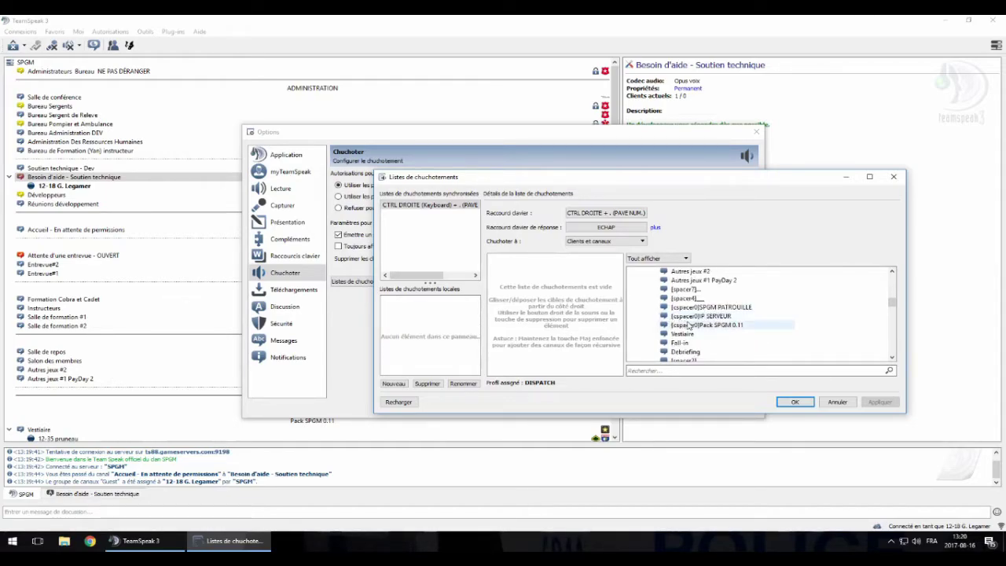
pyautogui.scroll(-2, 688, 323)
pyautogui.moveTo(688, 319); pyautogui.dragTo(550, 290)
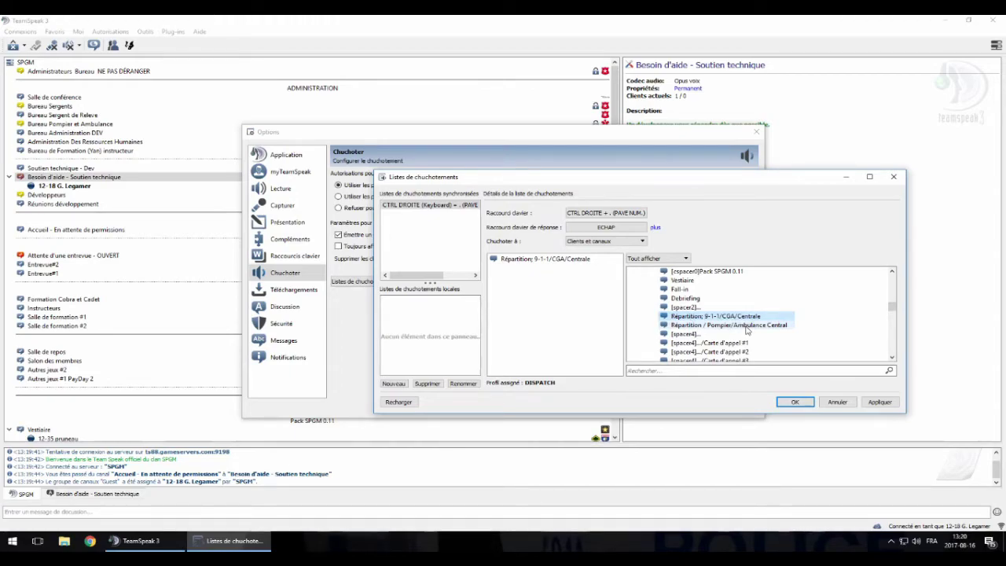
pyautogui.moveTo(747, 330); pyautogui.dragTo(569, 283)
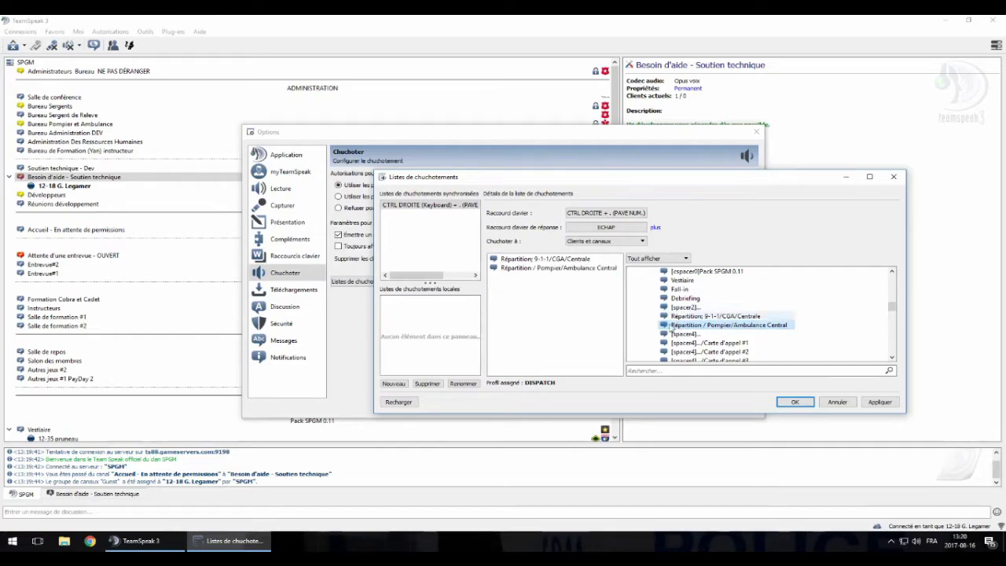
# - Add the channels Carte d'appel #1 to Carte d'appel #5 to the whisper list as targets
pyautogui.scroll(-1, 717, 301)
pyautogui.click(707, 316)
pyautogui.keyDown('shift'); pyautogui.click(707, 351); pyautogui.keyUp('shift')
pyautogui.moveTo(707, 351); pyautogui.dragTo(542, 311)
# - Add Superviseur SPVM, Superviseur Sureté du Québec and the channels 12-00 to 12-06 to the whisper list's targets
pyautogui.scroll(-3, 711, 309)
pyautogui.moveTo(695, 289); pyautogui.dragTo(565, 341)
pyautogui.moveTo(679, 307); pyautogui.dragTo(578, 349)
pyautogui.moveTo(698, 318); pyautogui.dragTo(577, 349)
pyautogui.moveTo(688, 325); pyautogui.dragTo(578, 366)
pyautogui.click(677, 343)
pyautogui.moveTo(677, 343); pyautogui.dragTo(578, 370)
pyautogui.click(664, 360)
pyautogui.moveTo(664, 360); pyautogui.dragTo(494, 337)
# - Continue the whisper list's targets with the channels 12-07 to 12-13
pyautogui.scroll(-3, 691, 330)
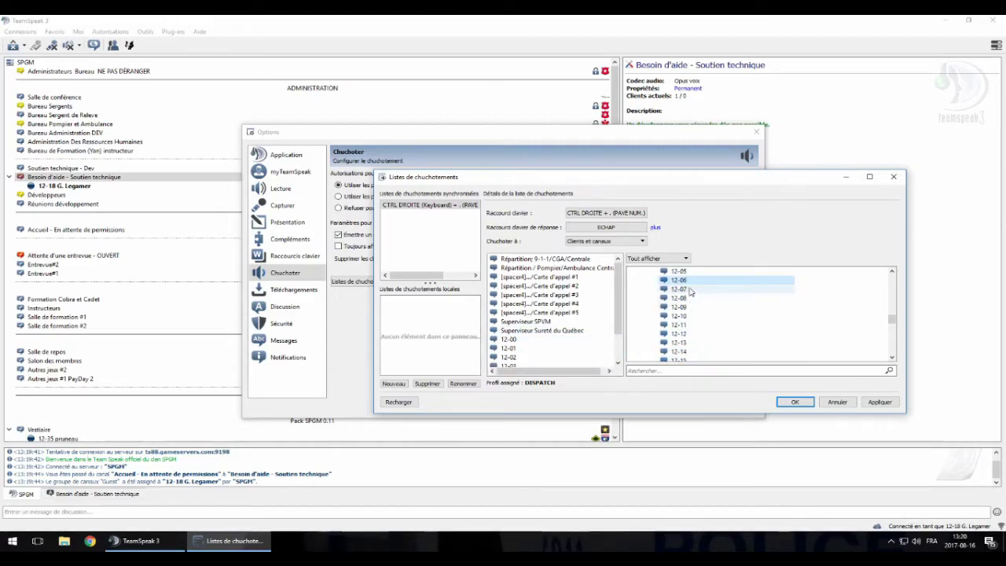
pyautogui.moveTo(677, 298); pyautogui.dragTo(566, 323)
pyautogui.moveTo(678, 316); pyautogui.dragTo(566, 326)
pyautogui.click(674, 342)
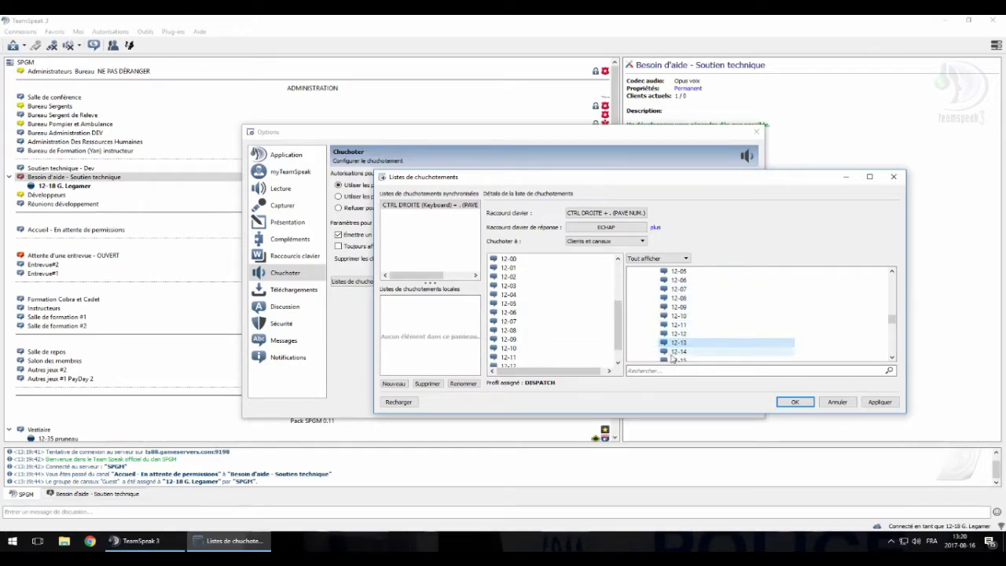
pyautogui.moveTo(674, 343); pyautogui.dragTo(565, 322)
# - Add the remaining numbered unit channels, 12-14 to 12-50 and 12-86, to the whisper list's targets
pyautogui.scroll(-3, 691, 330)
pyautogui.click(678, 315)
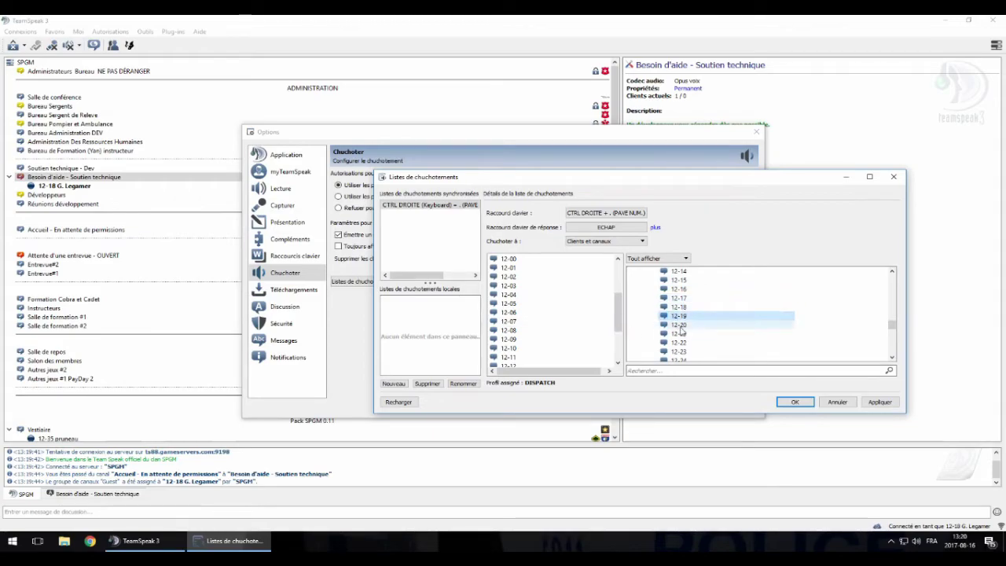
pyautogui.scroll(-2, 680, 346)
pyautogui.click(680, 307)
pyautogui.moveTo(677, 342); pyautogui.dragTo(543, 338)
pyautogui.scroll(-3, 676, 330)
pyautogui.click(678, 306)
pyautogui.moveTo(640, 320); pyautogui.dragTo(554, 318)
pyautogui.scroll(-3, 683, 330)
pyautogui.click(678, 280)
pyautogui.moveTo(685, 294); pyautogui.dragTo(564, 348)
pyautogui.click(668, 334)
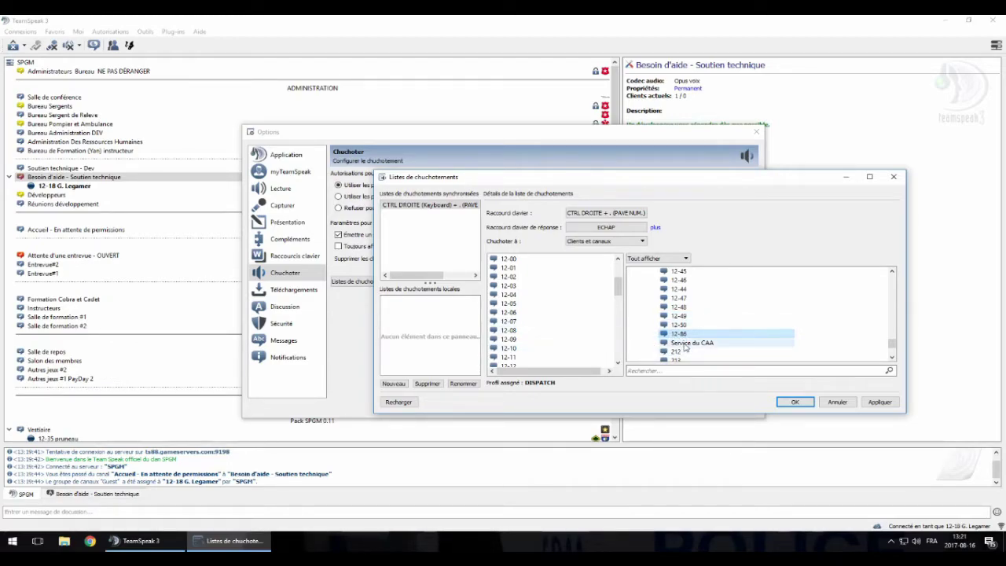
pyautogui.scroll(-3, 680, 345)
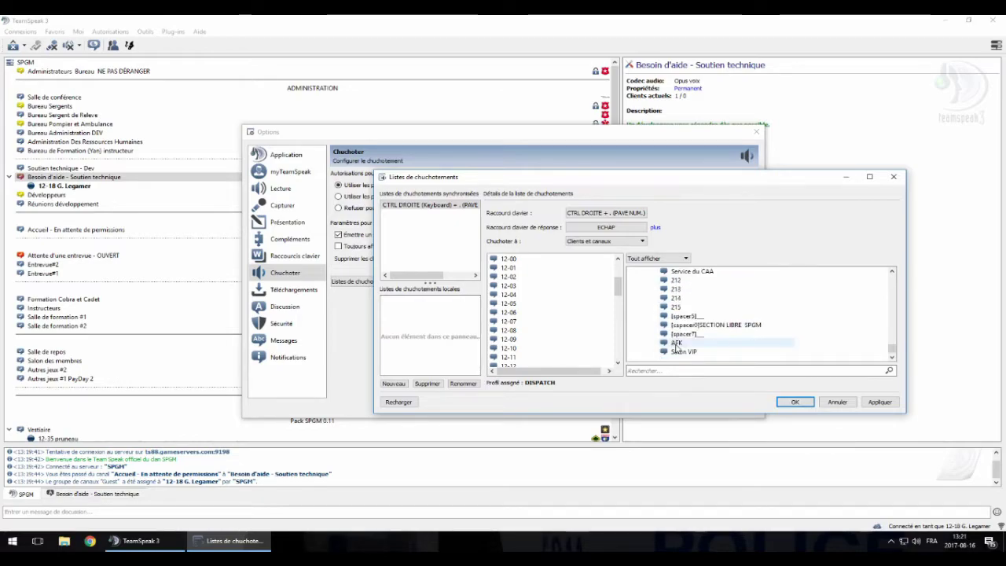
pyautogui.scroll(1, 680, 342)
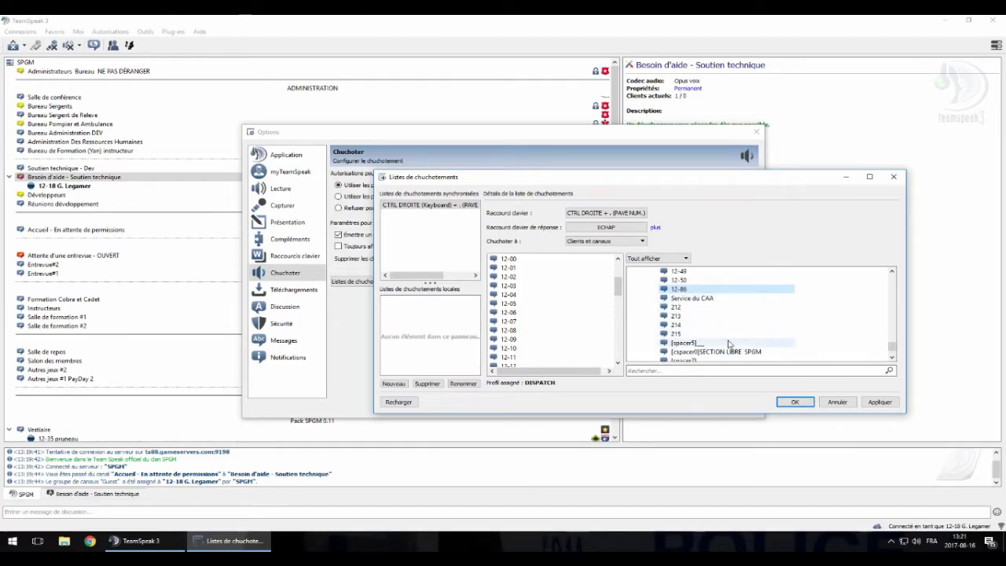
# - Remove the five Carte d'appel channels from the whisper list's targets and review the remaining entries
pyautogui.moveTo(617, 297); pyautogui.dragTo(618, 270)
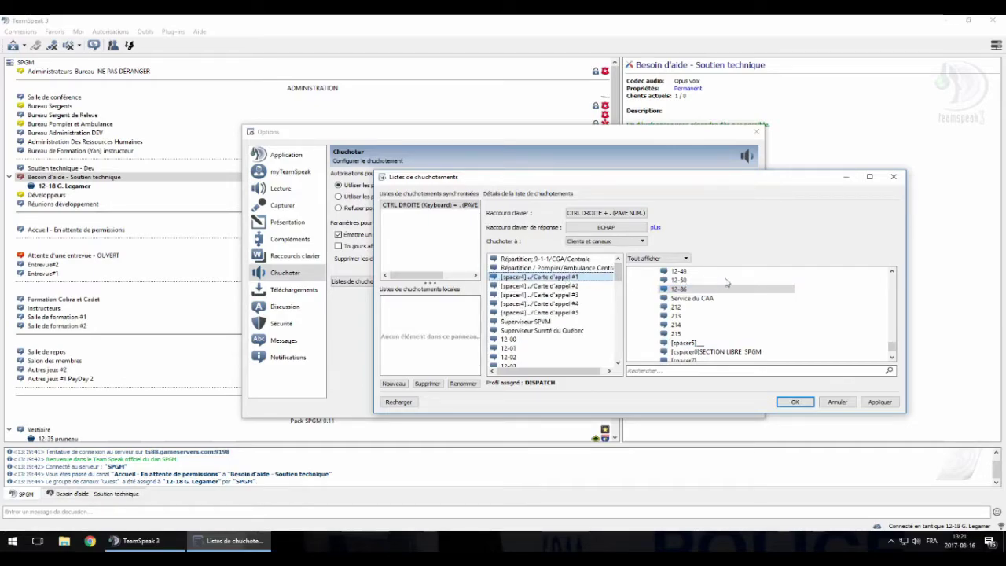
pyautogui.doubleClick(576, 279)
pyautogui.doubleClick(576, 278)
pyautogui.doubleClick(576, 279)
pyautogui.doubleClick(576, 279)
pyautogui.doubleClick(576, 279)
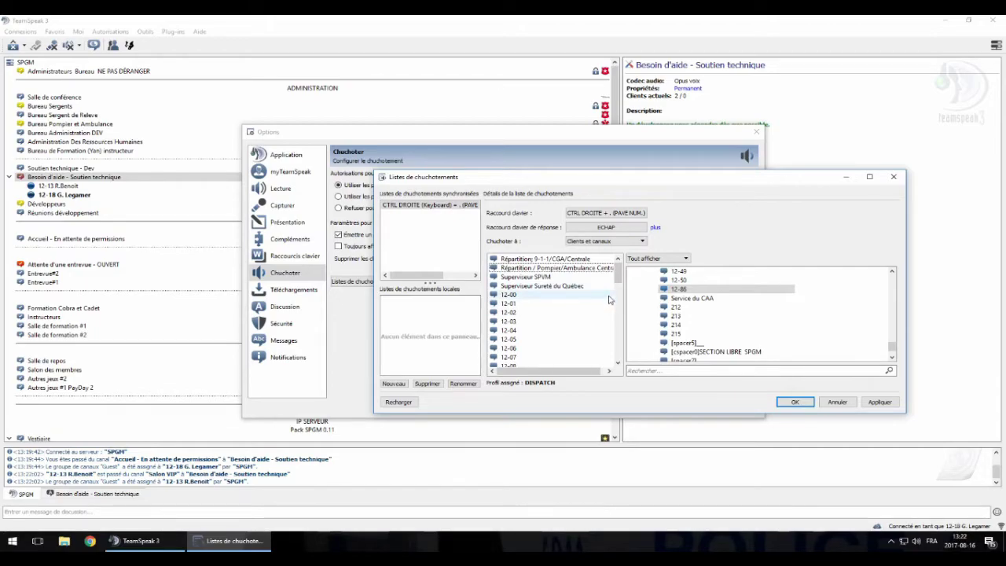
pyautogui.moveTo(618, 273); pyautogui.dragTo(618, 371)
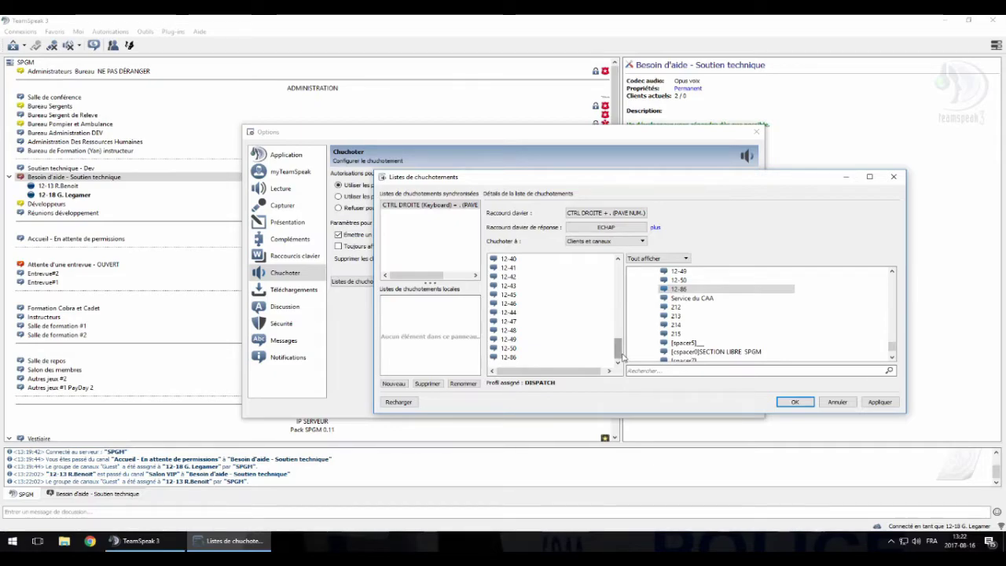
pyautogui.moveTo(619, 349); pyautogui.dragTo(618, 265)
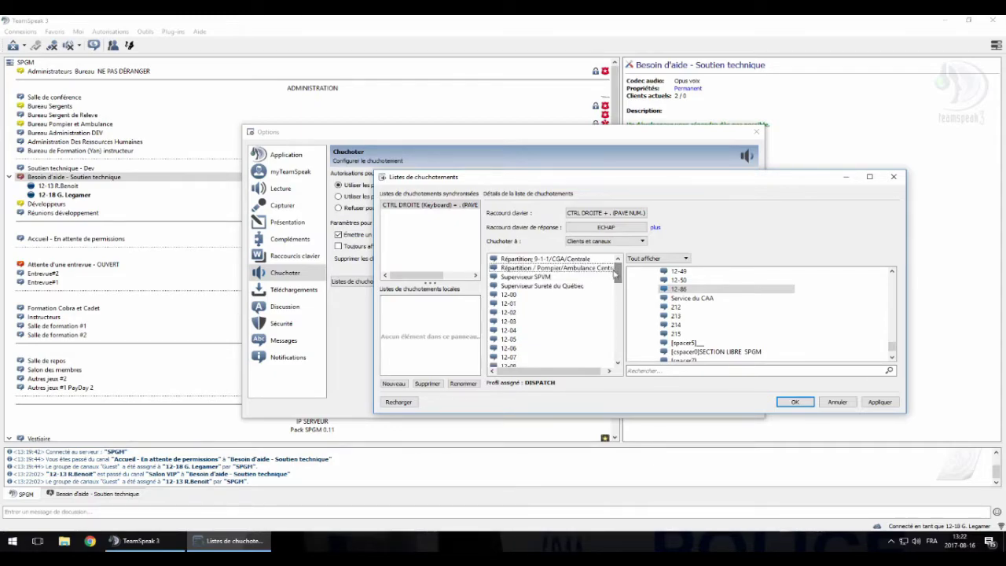
# - Create a new whisper list with the hotkey CTRL DROITE + 1 (PAVE NUM.) in the DISPATCH hotkey profile
pyautogui.click(394, 385)
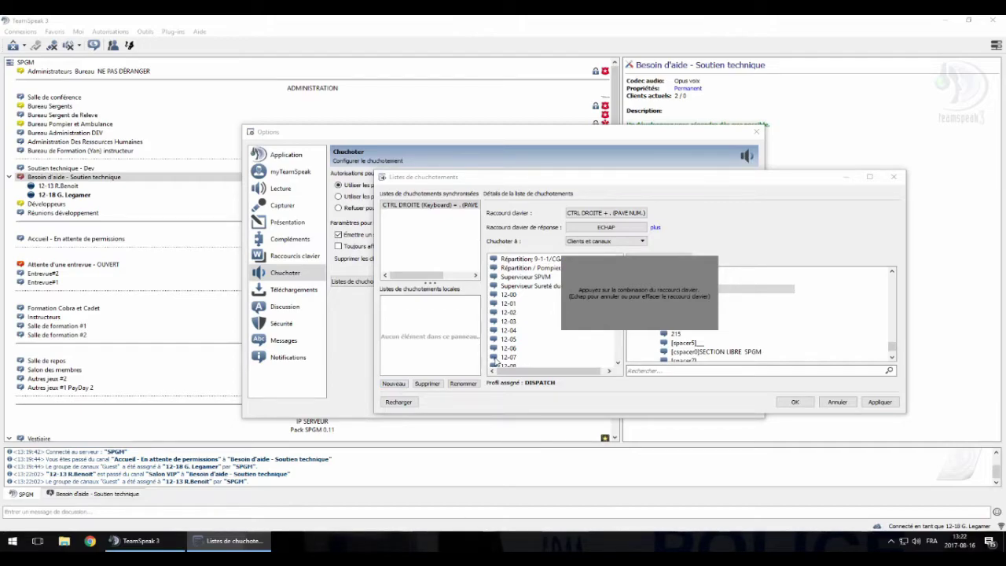
pyautogui.press('Control_R')
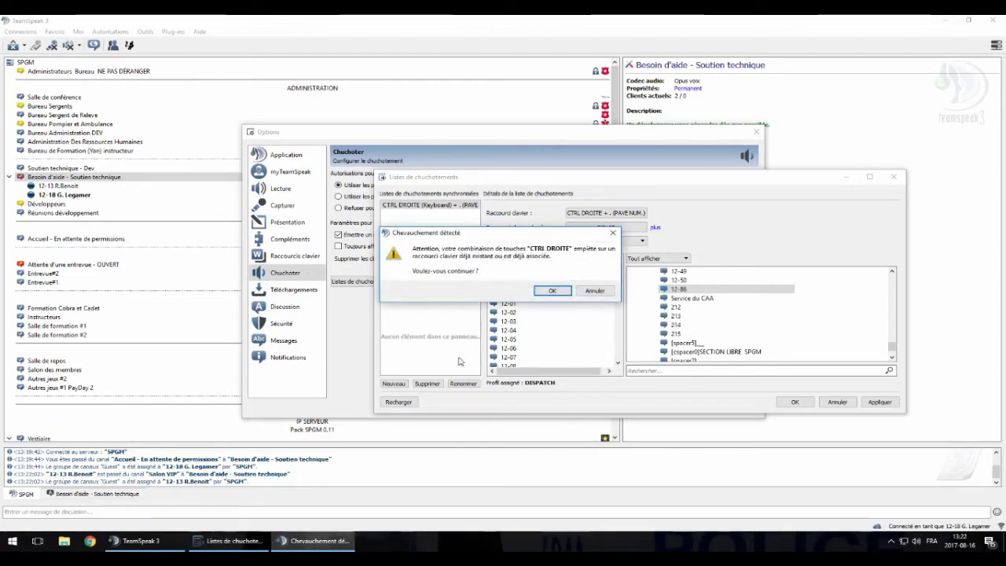
pyautogui.click(551, 292)
pyautogui.click(709, 295)
pyautogui.click(708, 304)
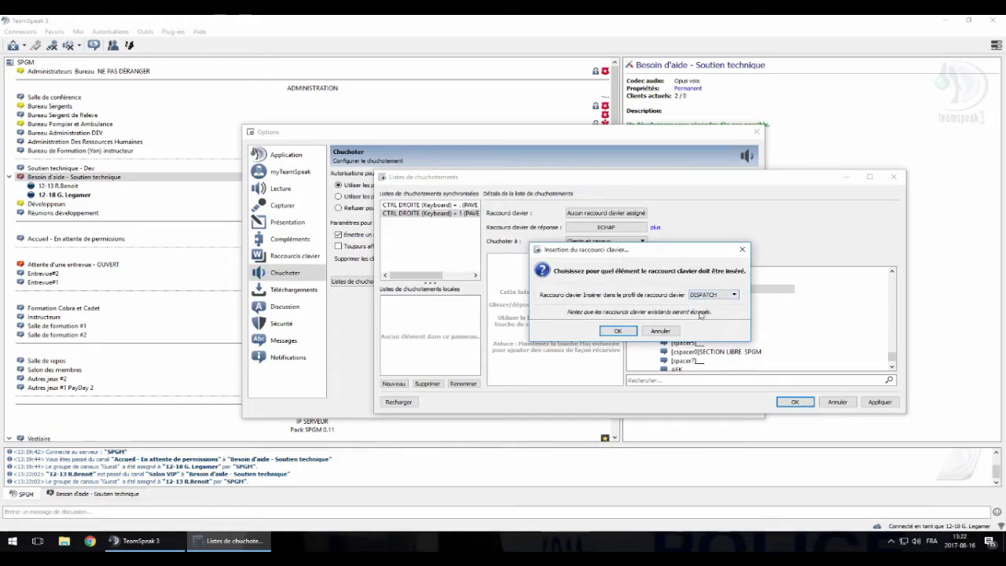
pyautogui.click(617, 332)
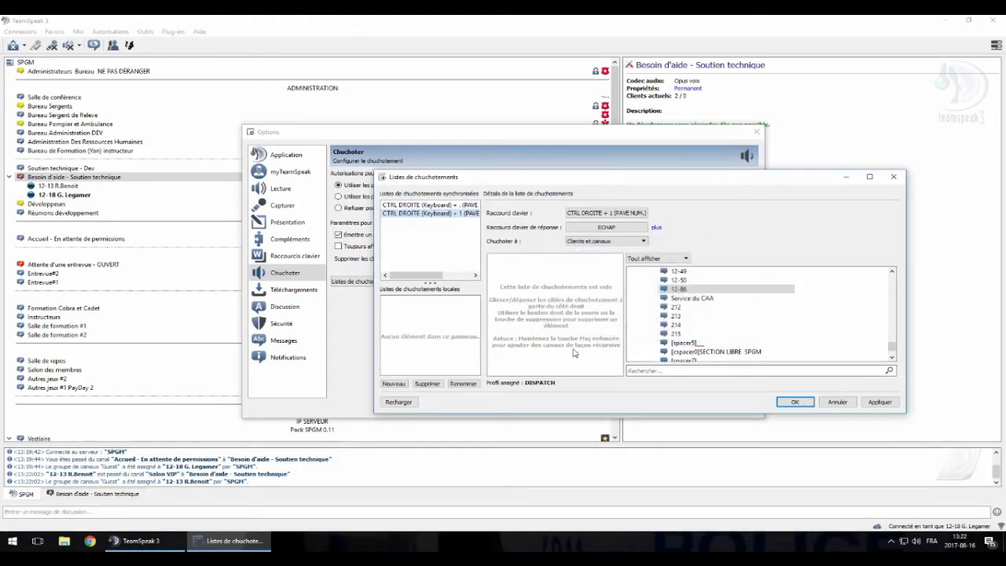
# - Target both Répartition channels, Carte d'appel #1, Superviseur SPVM and Superviseur Sureté du Québec in the CTRL DROITE + 1 whisper list
pyautogui.scroll(5, 752, 320)
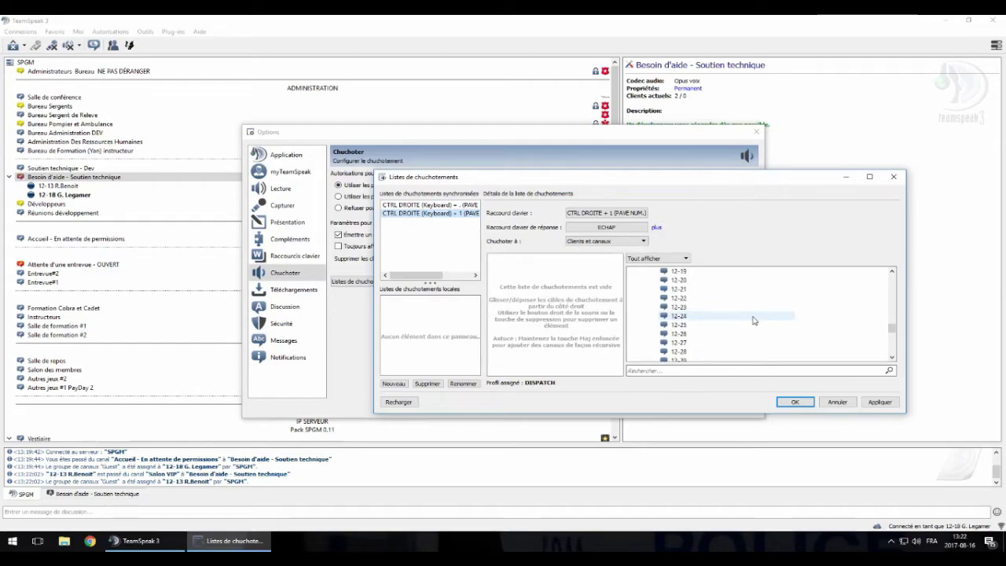
pyautogui.scroll(5, 753, 319)
pyautogui.moveTo(750, 326); pyautogui.dragTo(550, 302)
pyautogui.scroll(-1, 693, 342)
pyautogui.moveTo(707, 325); pyautogui.dragTo(615, 315)
pyautogui.scroll(-2, 707, 322)
pyautogui.moveTo(695, 324); pyautogui.dragTo(605, 343)
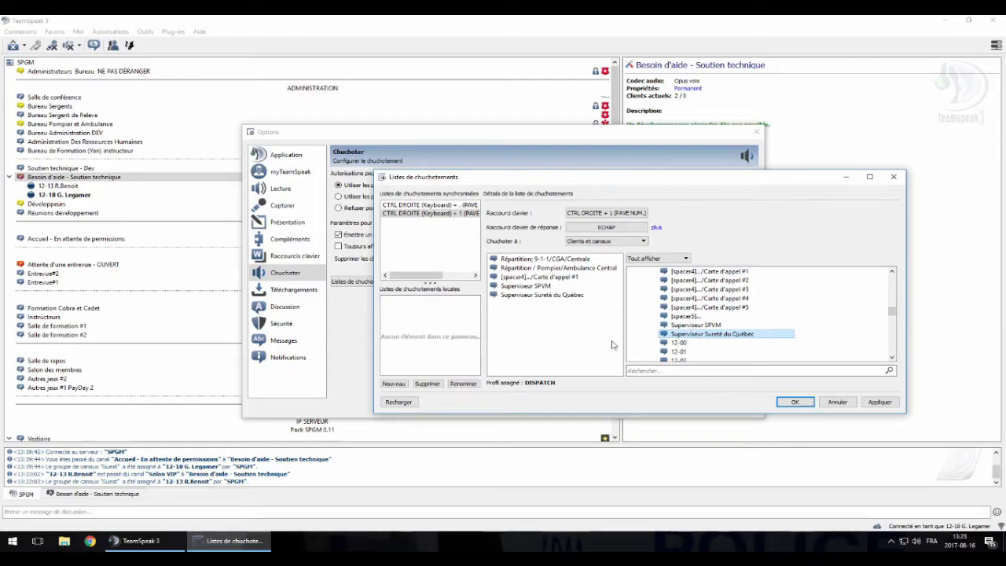
# - Create another whisper list with the hotkey CTRL DROITE + 2 (PAVE NUM.) in the DISPATCH hotkey profile
pyautogui.click(388, 386)
pyautogui.press('ctrl+KP_2')
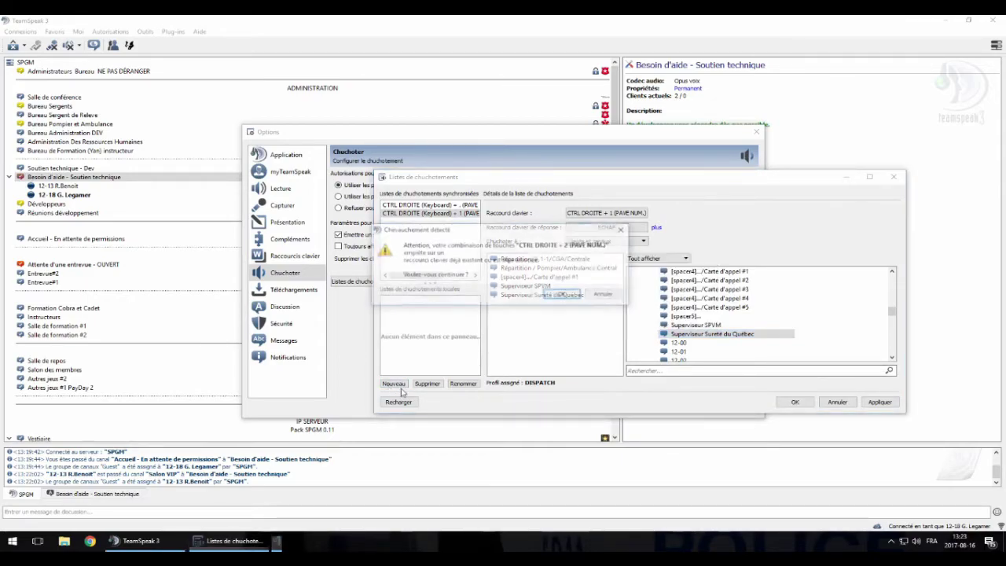
pyautogui.click(563, 295)
pyautogui.click(713, 293)
pyautogui.click(708, 305)
pyautogui.click(618, 331)
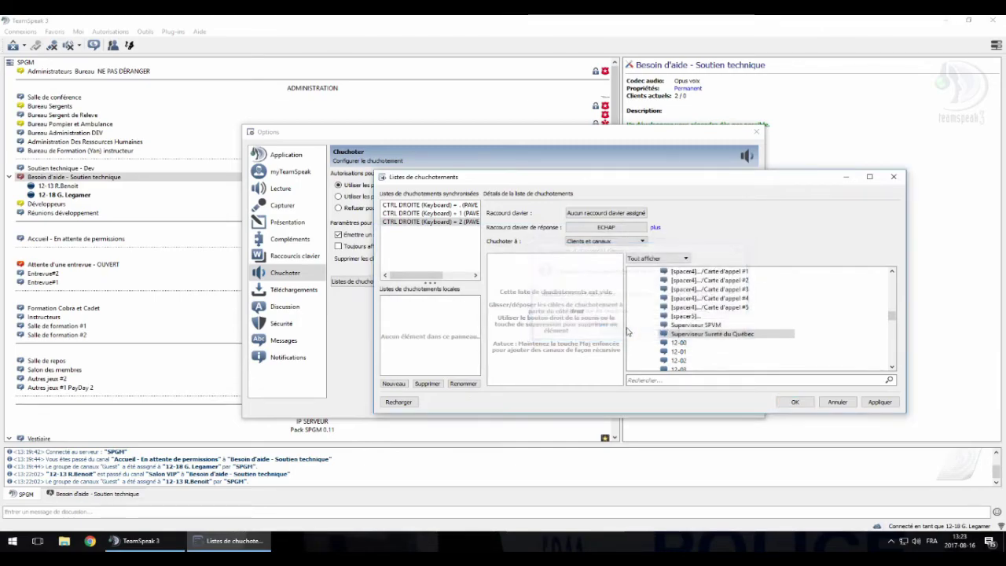
# - Target both Répartition channels, Carte d'appel #2, Superviseur SPVM and Superviseur Sureté du Québec in the CTRL DROITE + 2 whisper list
pyautogui.moveTo(715, 271); pyautogui.dragTo(550, 291)
pyautogui.moveTo(722, 279); pyautogui.dragTo(550, 289)
pyautogui.moveTo(727, 306); pyautogui.dragTo(550, 292)
pyautogui.moveTo(695, 271); pyautogui.dragTo(550, 295)
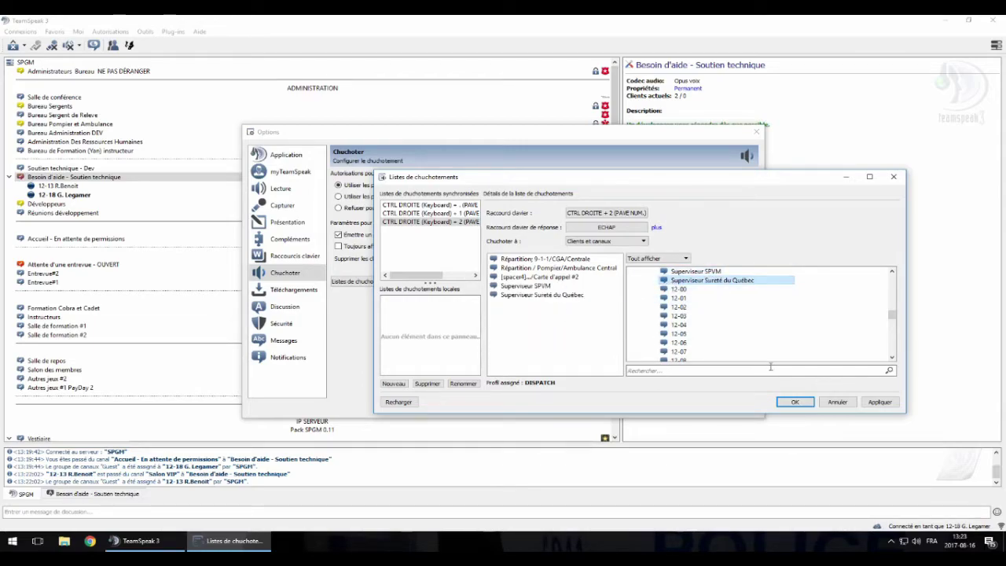
# - Create another whisper list with the hotkey CTRL DROITE + 3 (PAVE NUM.) in the DISPATCH hotkey profile
pyautogui.click(404, 384)
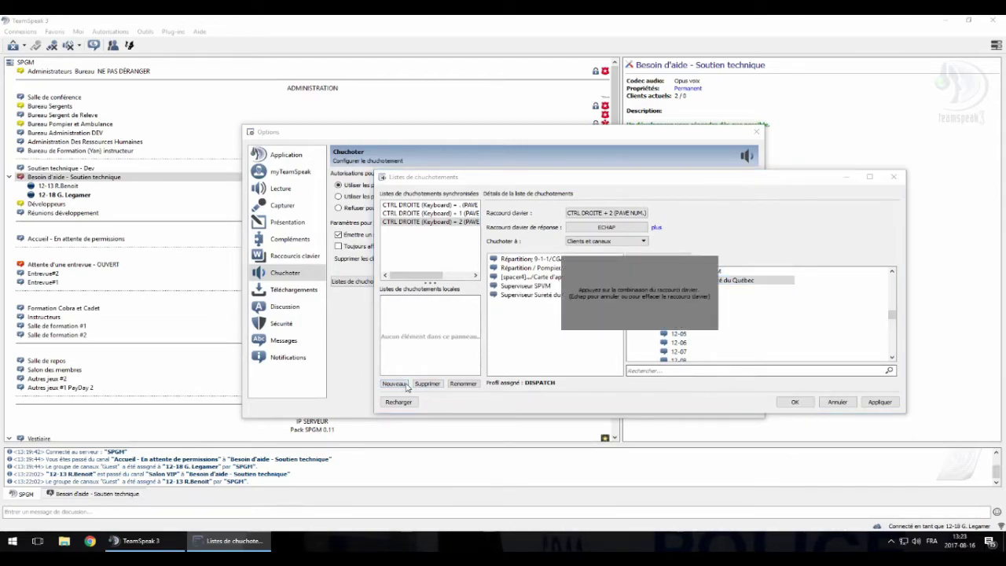
pyautogui.press('ctrl+KP_3')
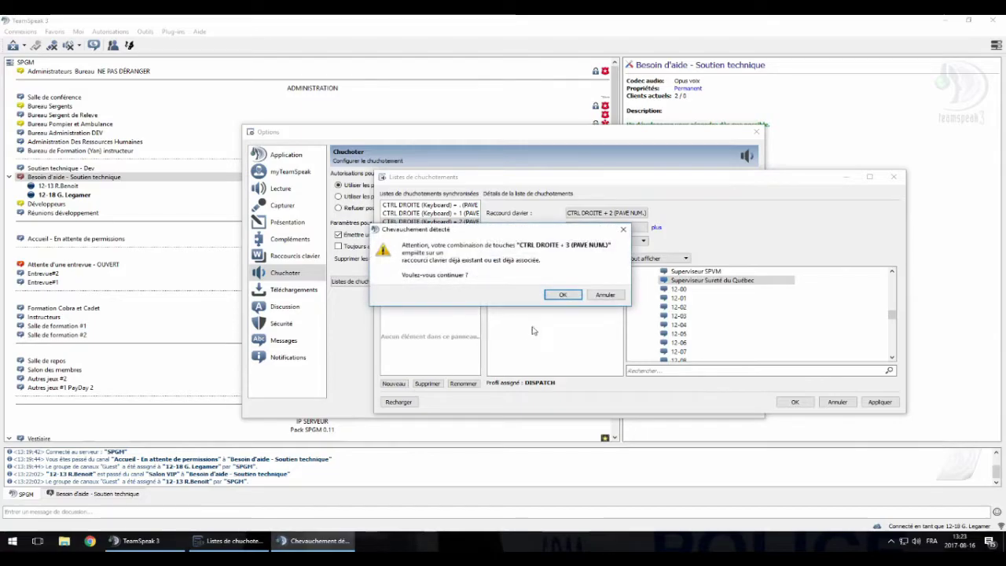
pyautogui.click(562, 294)
pyautogui.click(708, 297)
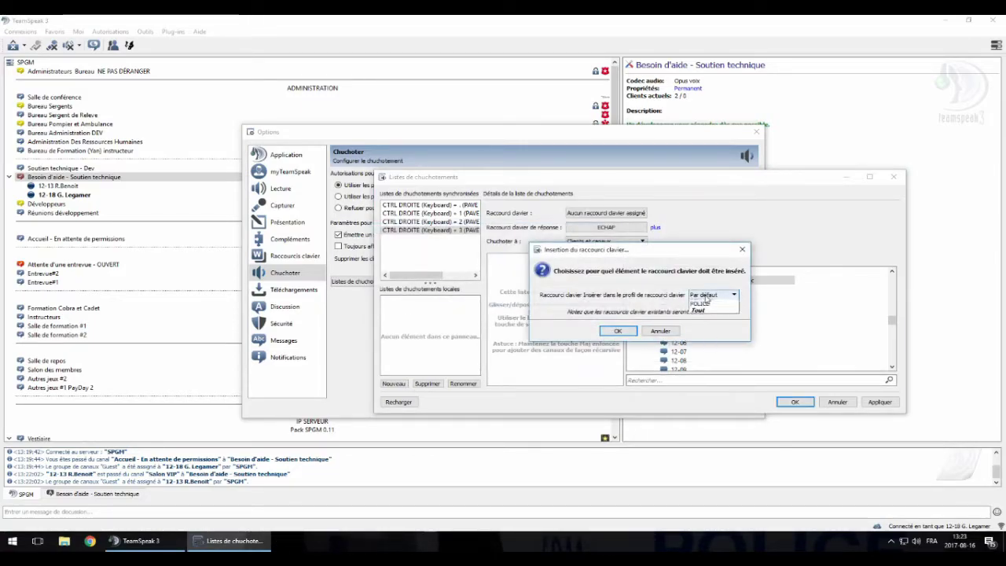
pyautogui.click(703, 309)
pyautogui.click(617, 330)
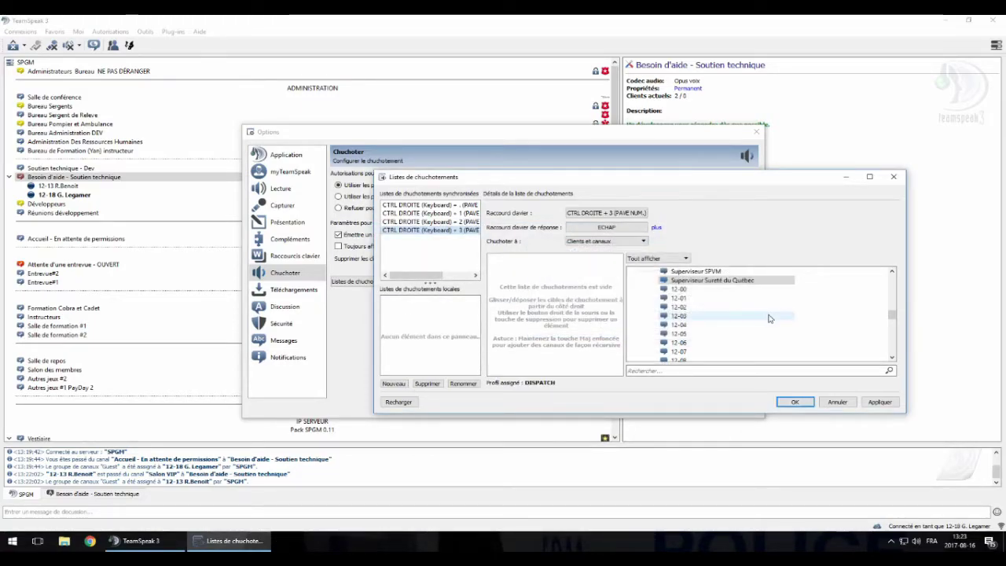
# - Target both Répartition channels, Carte d'appel #3, Superviseur SPVM and Superviseur Sureté du Québec in the CTRL DROITE + 3 whisper list
pyautogui.scroll(2, 752, 332)
pyautogui.moveTo(715, 271); pyautogui.dragTo(578, 284)
pyautogui.moveTo(709, 316); pyautogui.dragTo(559, 306)
pyautogui.moveTo(696, 351); pyautogui.dragTo(550, 334)
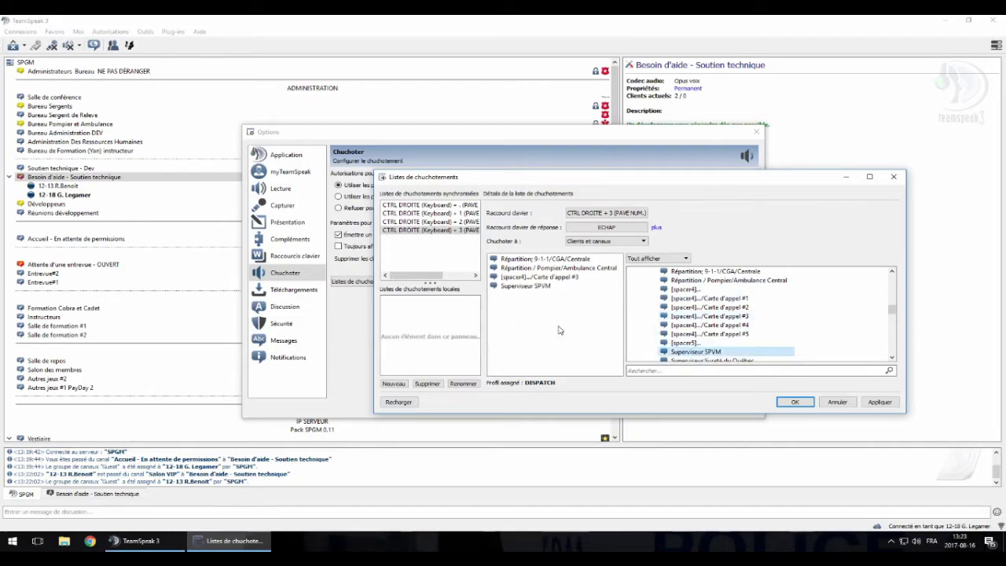
pyautogui.moveTo(702, 360); pyautogui.dragTo(550, 310)
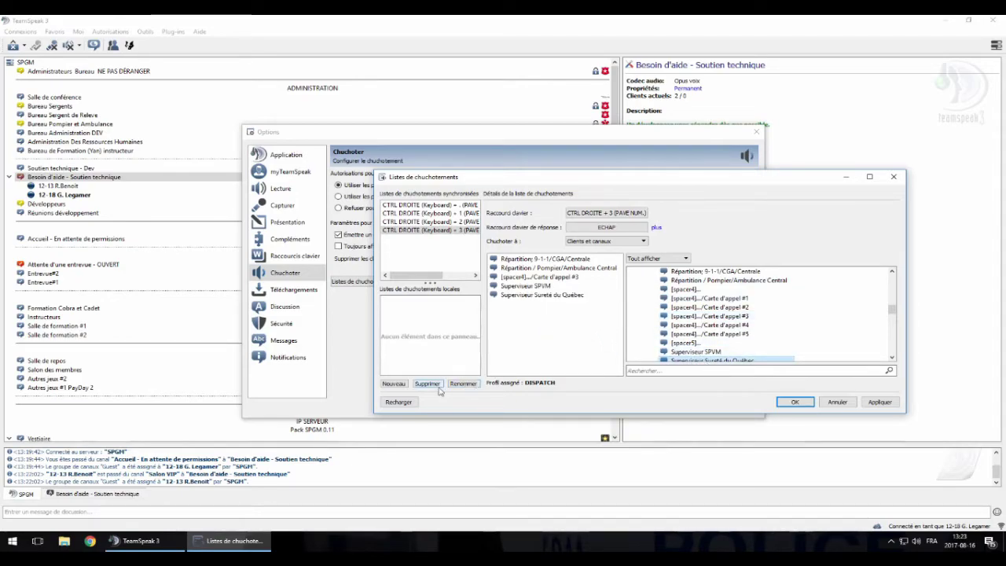
# - Create another whisper list with the hotkey CTRL DROITE + 4 (PAVE NUM.) in the DISPATCH hotkey profile
pyautogui.click(394, 383)
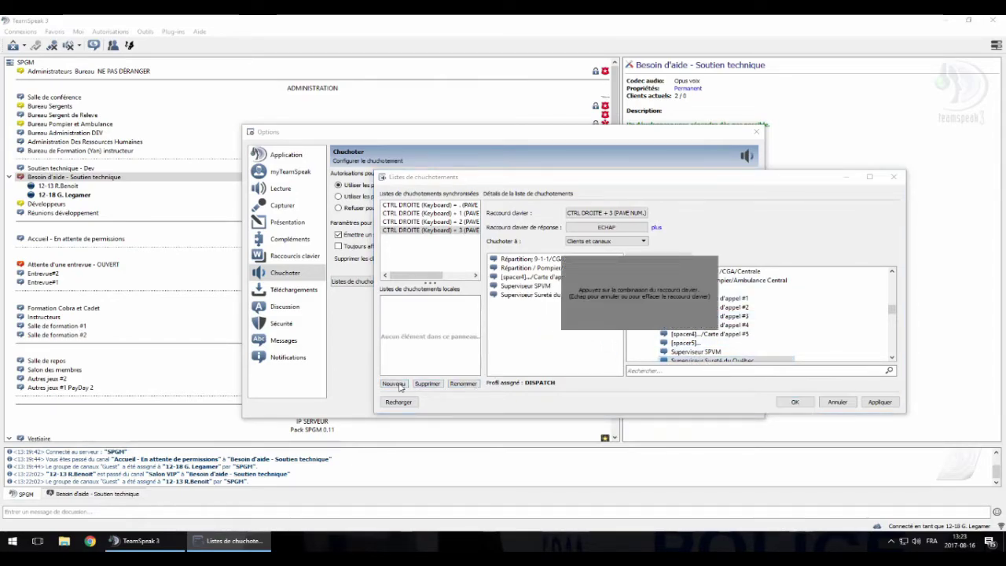
pyautogui.press('ctrl+KP_4')
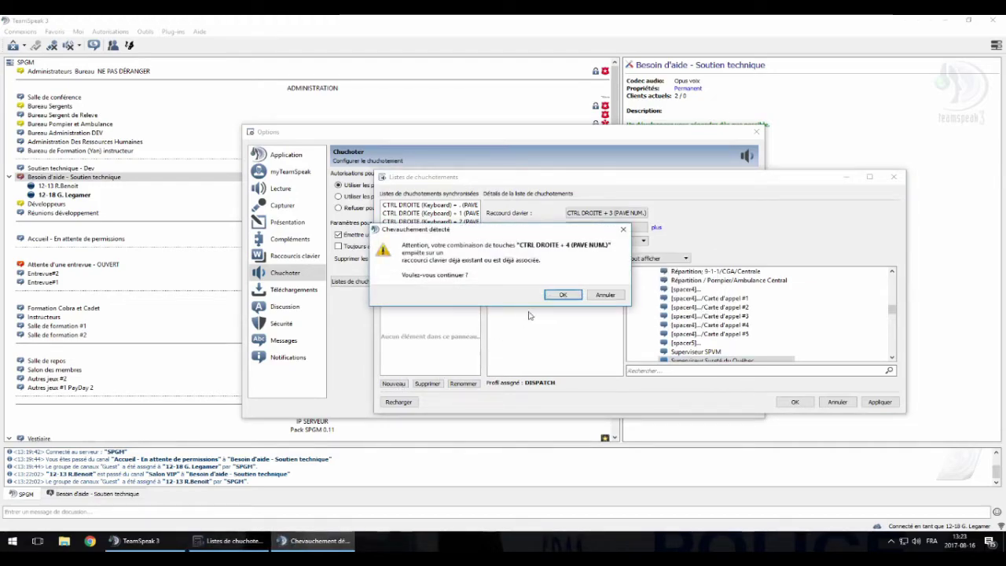
pyautogui.click(562, 295)
pyautogui.click(713, 295)
pyautogui.click(704, 309)
pyautogui.click(617, 330)
# - Target both Répartition channels, Carte d'appel #4, Superviseur SPVM and Superviseur Sureté du Québec in the CTRL DROITE + 4 whisper list
pyautogui.moveTo(711, 271); pyautogui.dragTo(558, 279)
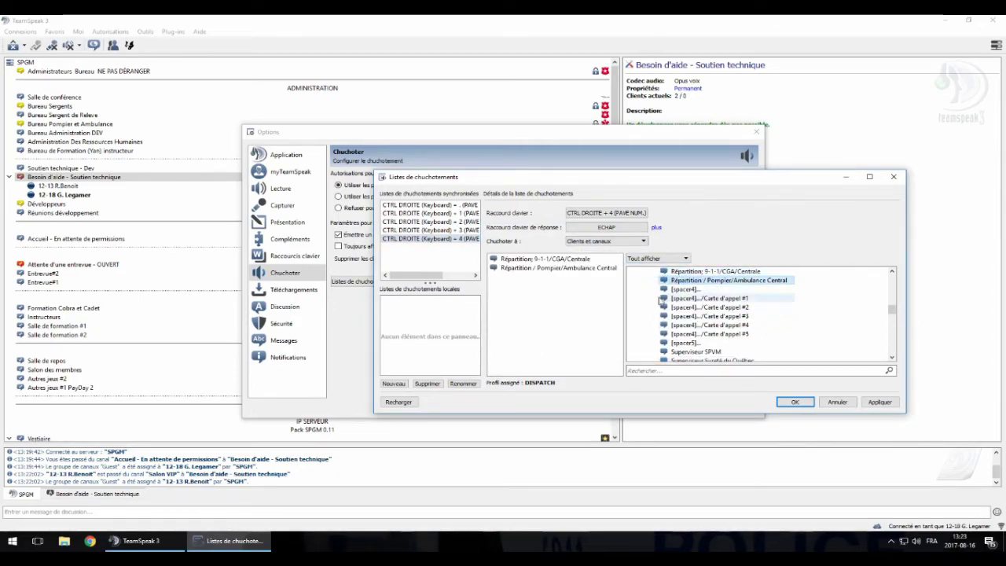
pyautogui.moveTo(707, 325); pyautogui.dragTo(550, 311)
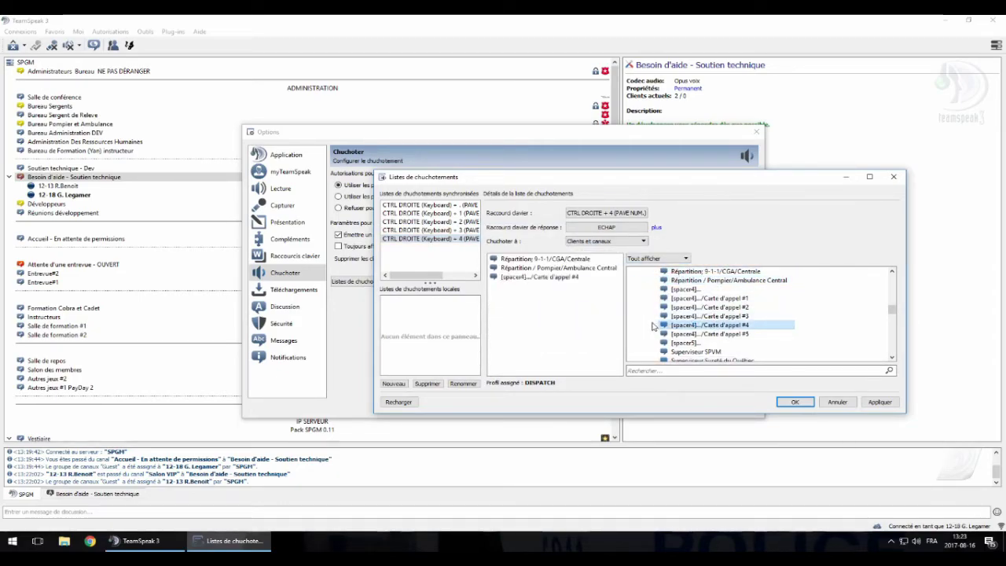
pyautogui.moveTo(687, 351); pyautogui.dragTo(560, 342)
# - Create another whisper list with the hotkey CTRL DROITE + 5 (PAVE NUM.) in the DISPATCH hotkey profile
pyautogui.click(393, 384)
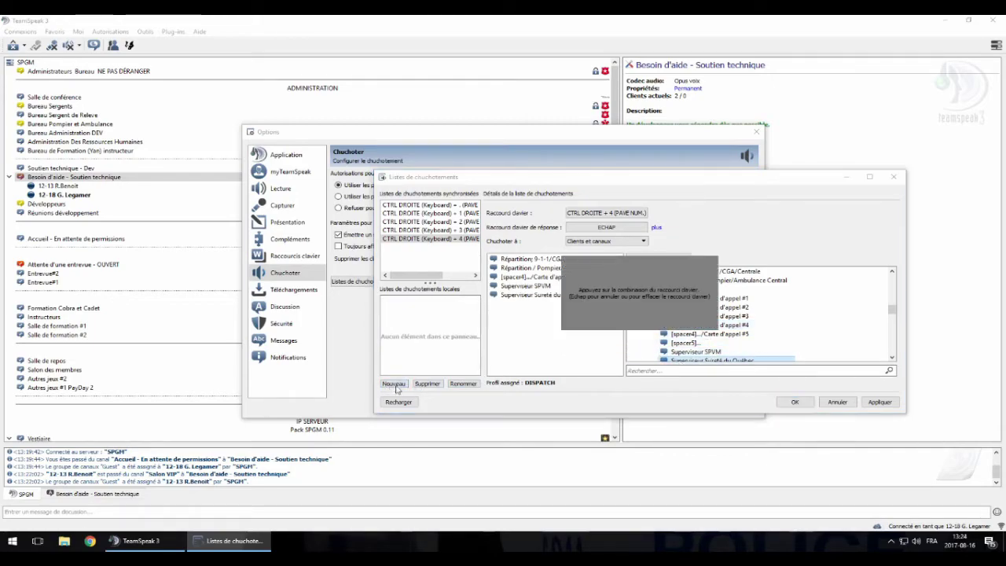
pyautogui.press('ctrl+KP_5')
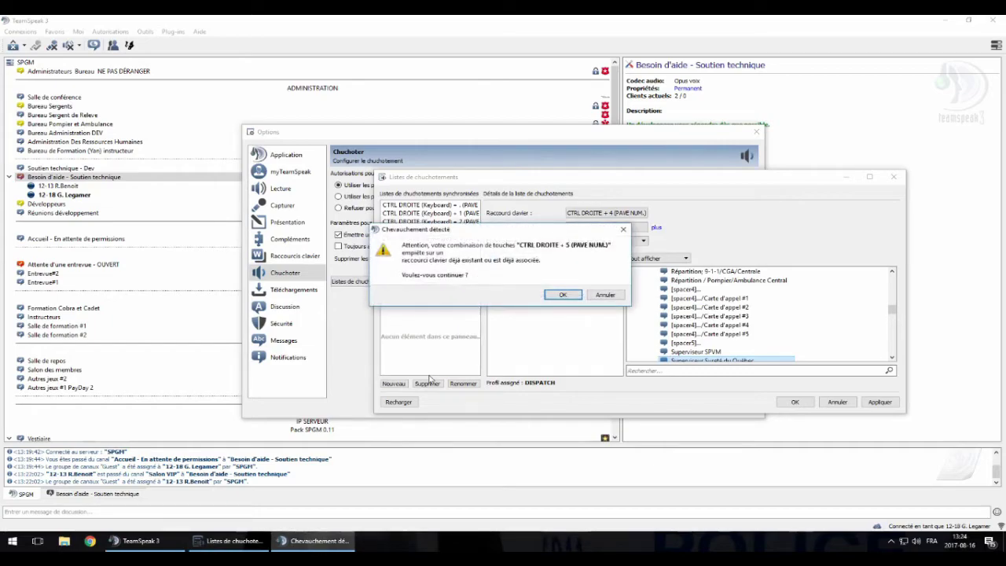
pyautogui.click(562, 295)
pyautogui.click(700, 296)
pyautogui.click(701, 300)
pyautogui.click(617, 330)
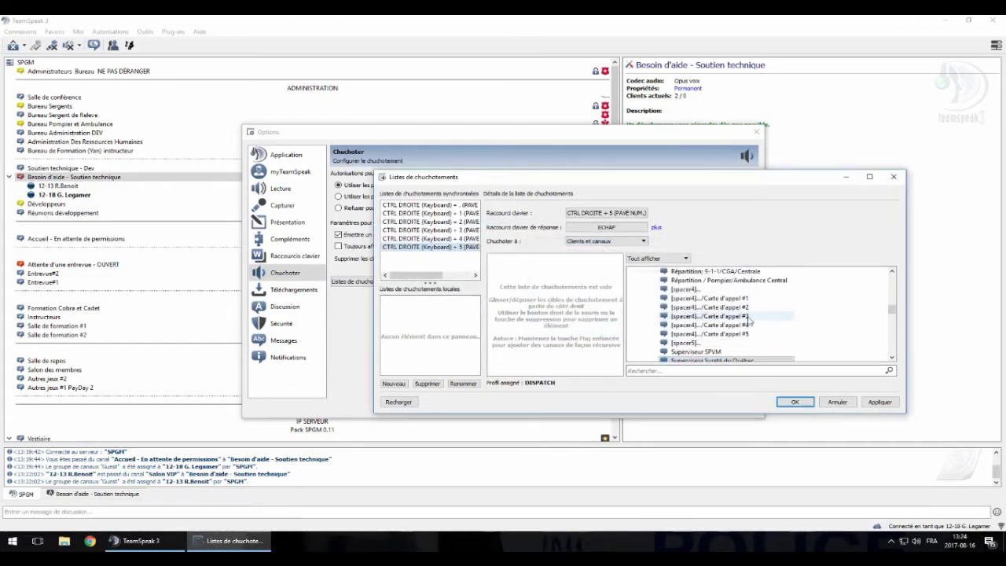
# - Target both Répartition channels, Carte d'appel #5 and both Superviseur channels in the CTRL DROITE + 5 whisper list, and save the lists and options
pyautogui.moveTo(711, 270); pyautogui.dragTo(548, 306)
pyautogui.moveTo(710, 334); pyautogui.dragTo(550, 320)
pyautogui.moveTo(688, 351); pyautogui.dragTo(576, 332)
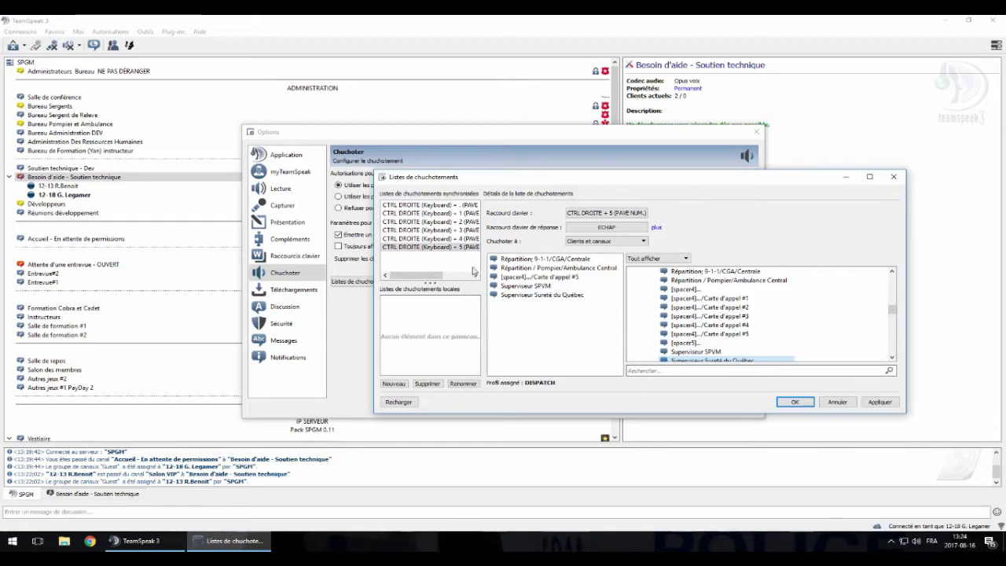
pyautogui.click(794, 402)
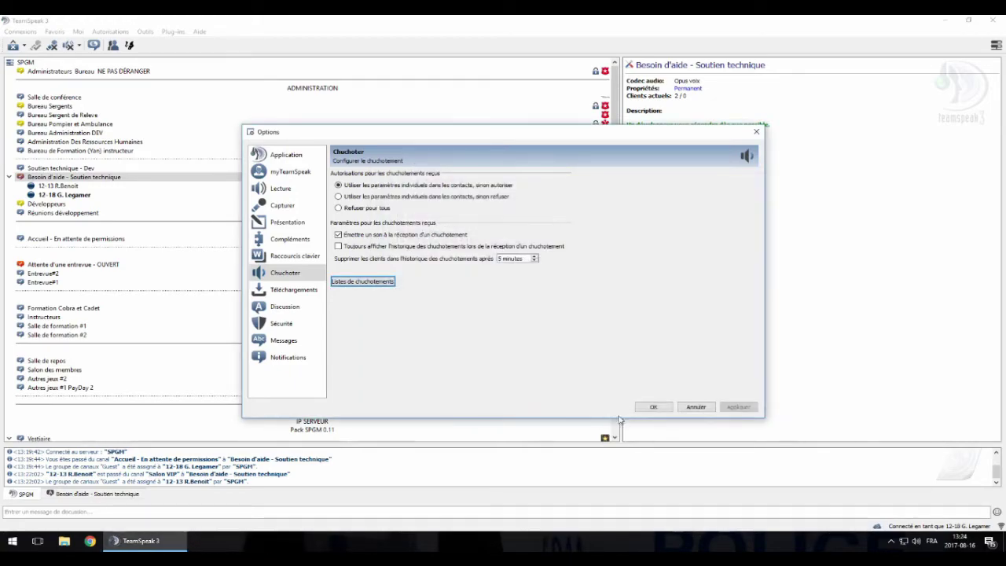
pyautogui.click(657, 406)
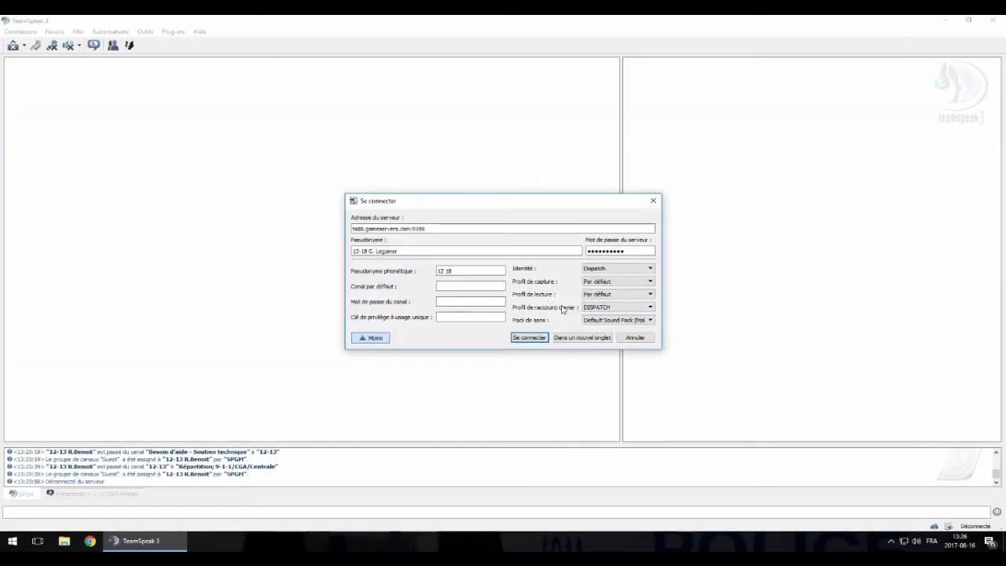
# - Connect to the SPGM server with the Dispatch identity and the DISPATCH hotkey profile
pyautogui.click(605, 308)
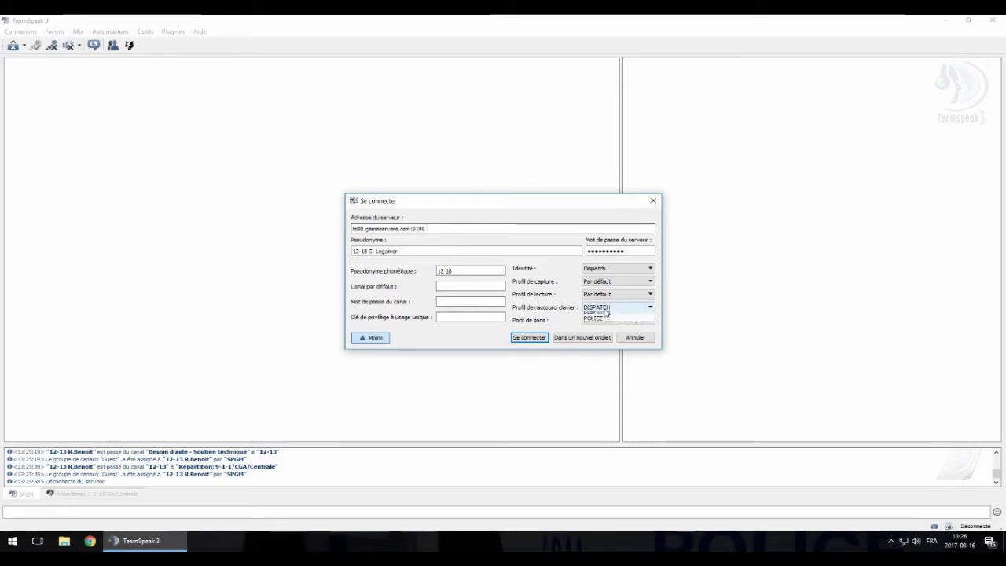
pyautogui.click(601, 327)
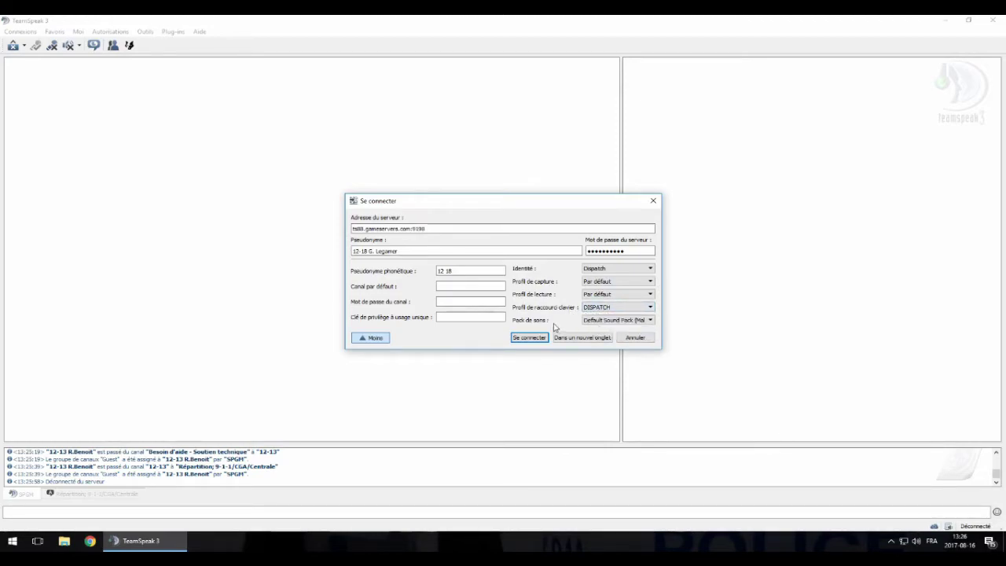
pyautogui.click(627, 269)
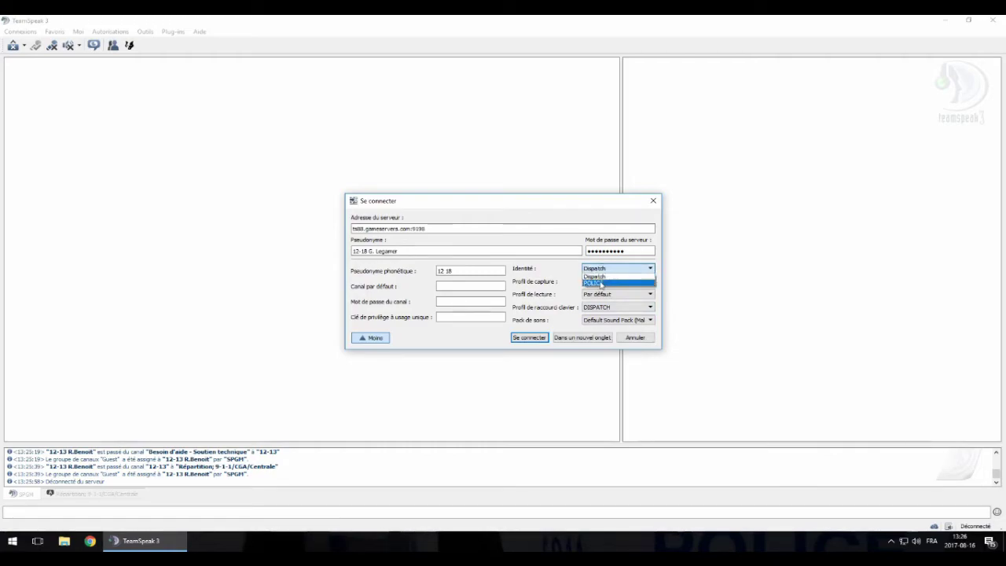
pyautogui.click(601, 283)
pyautogui.click(603, 270)
pyautogui.click(603, 276)
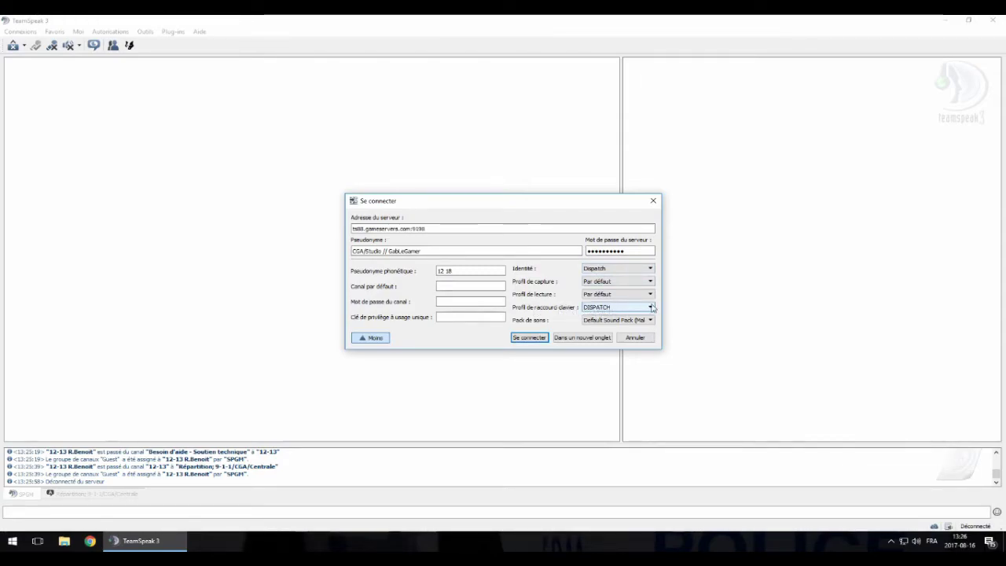
pyautogui.click(542, 338)
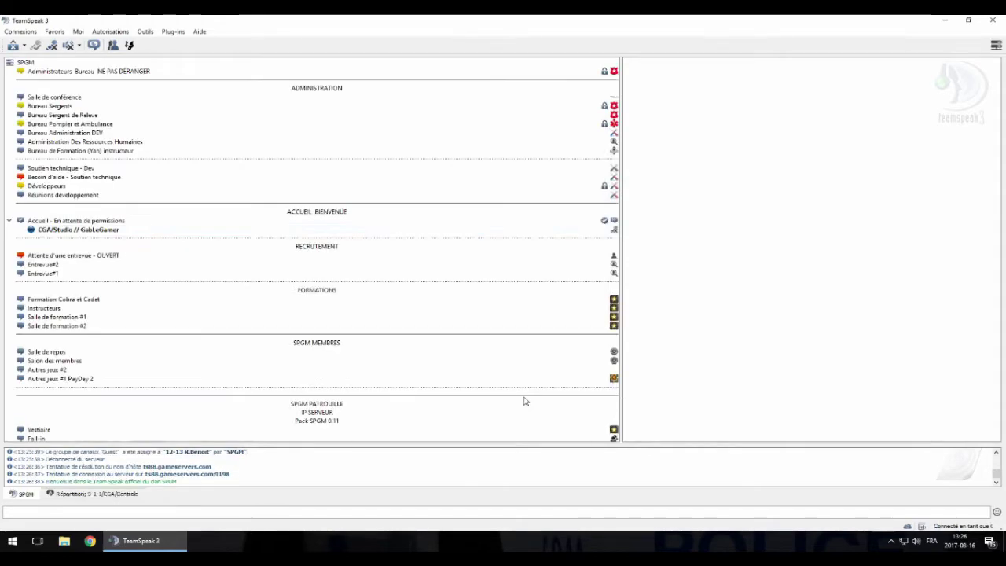
# - Join the Répartition; 9-1-1/CGA/Centrale channel
pyautogui.scroll(-2, 124, 297)
pyautogui.scroll(2, 123, 296)
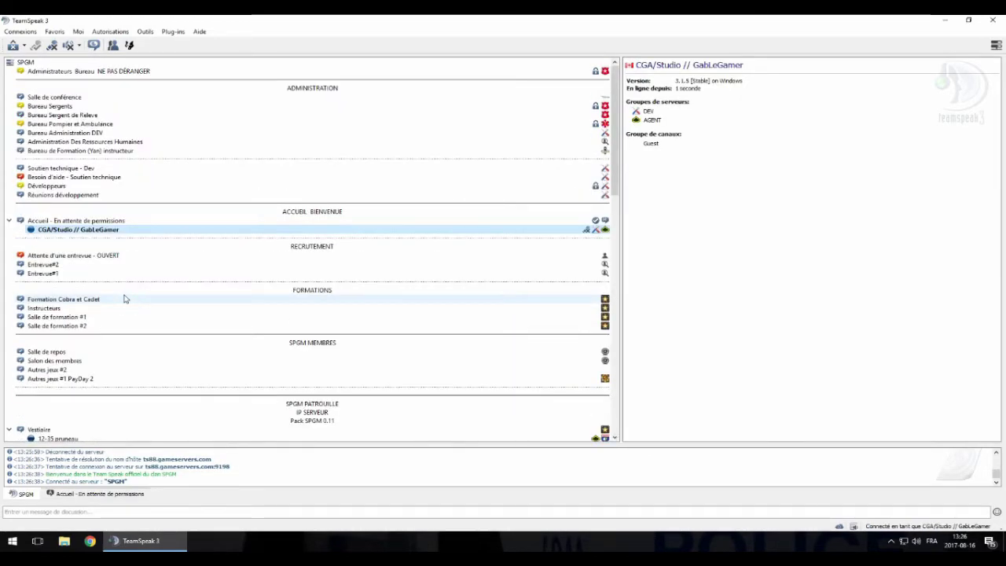
pyautogui.scroll(-6, 94, 248)
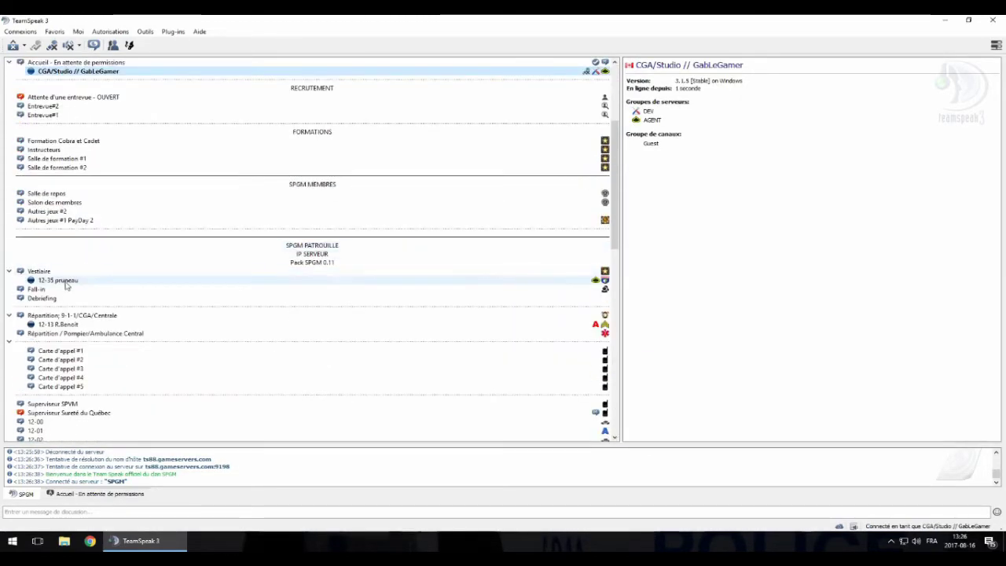
pyautogui.click(76, 317)
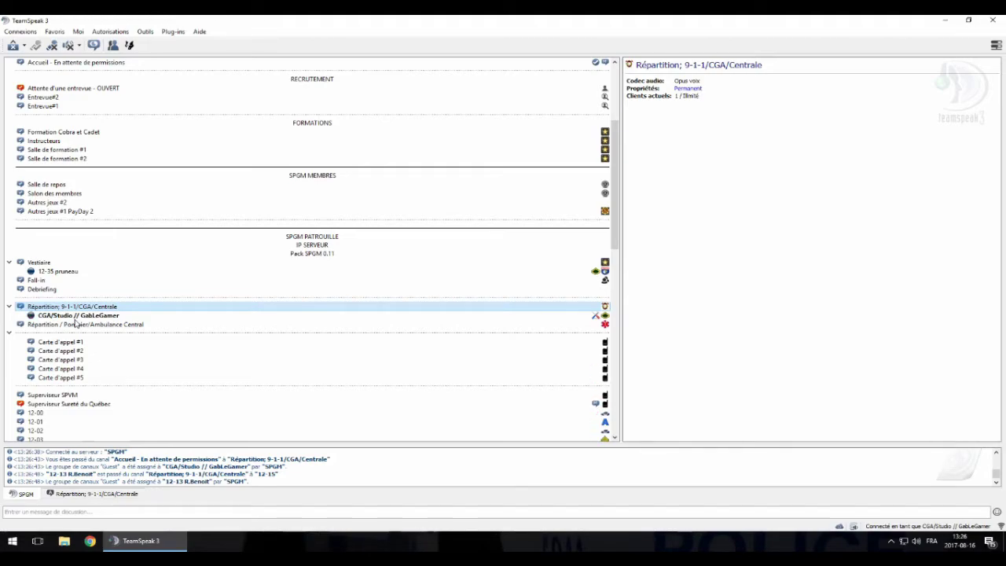
# - Test the Carte d'appel #1 whisper hotkey and check in the channel tree which channels it reaches
pyautogui.scroll(-7, 112, 293)
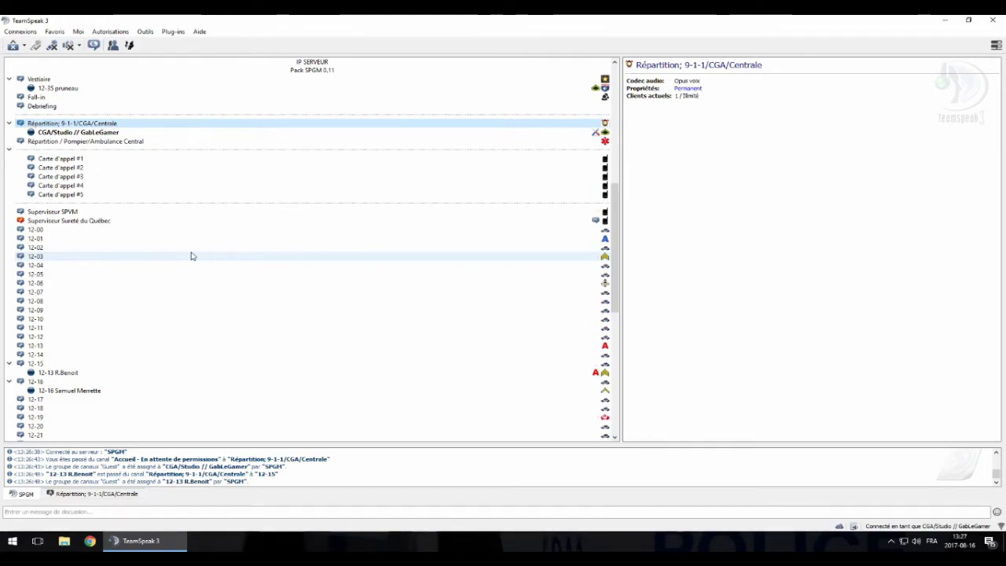
pyautogui.scroll(-2, 191, 255)
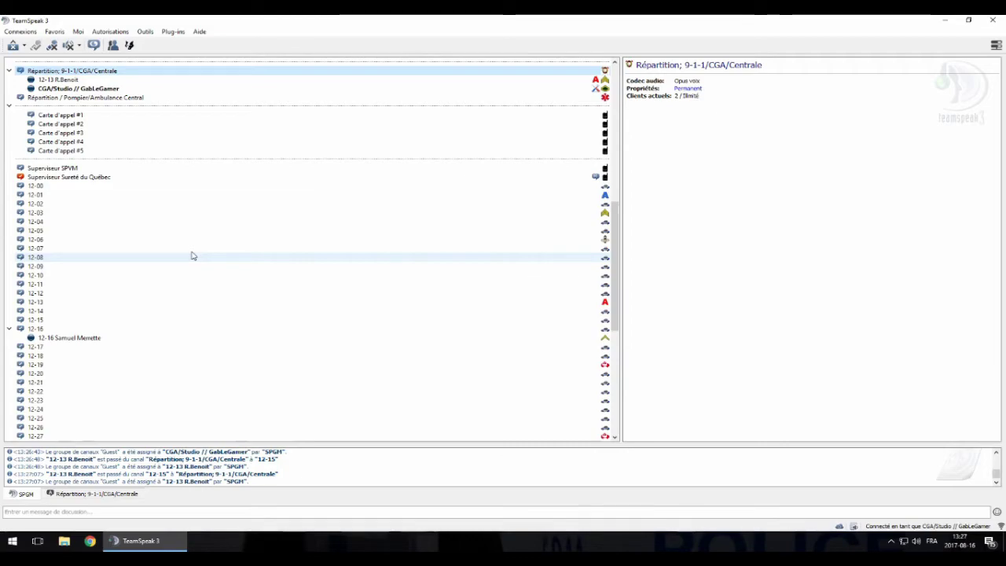
pyautogui.press('Up')
pyautogui.press('Up')
pyautogui.press('Up')
pyautogui.press('Up')
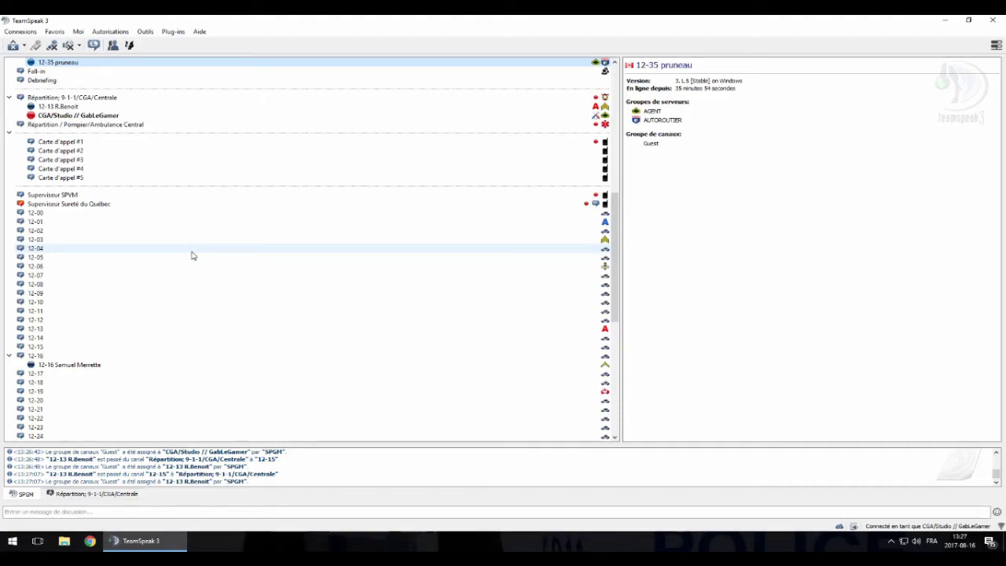
pyautogui.press('2')
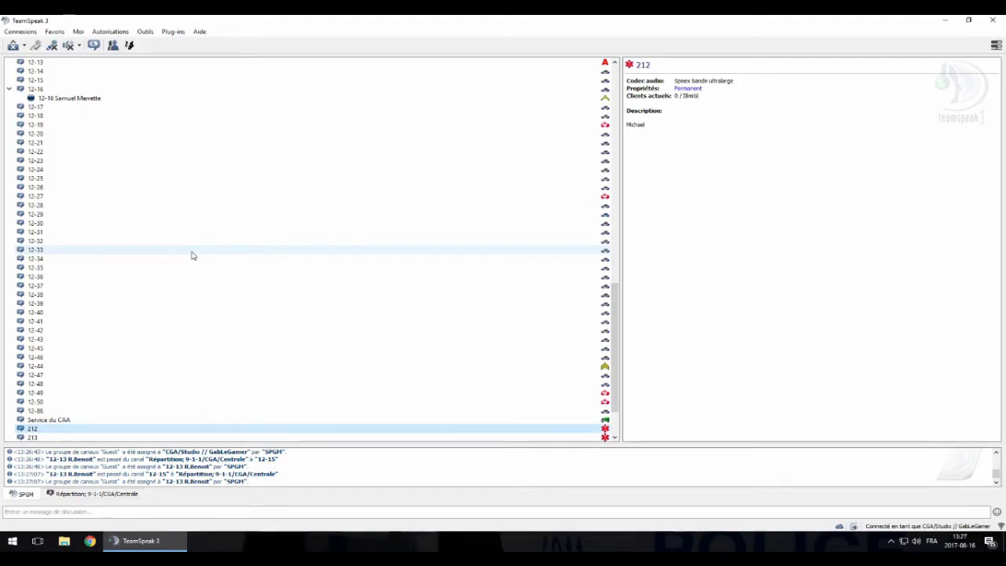
pyautogui.scroll(12, 192, 255)
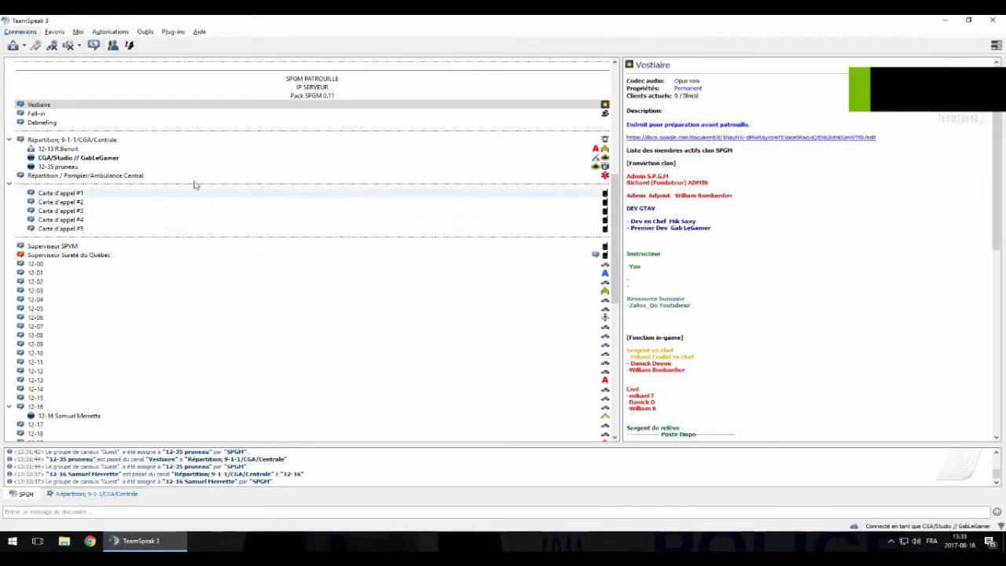
pyautogui.click(144, 32)
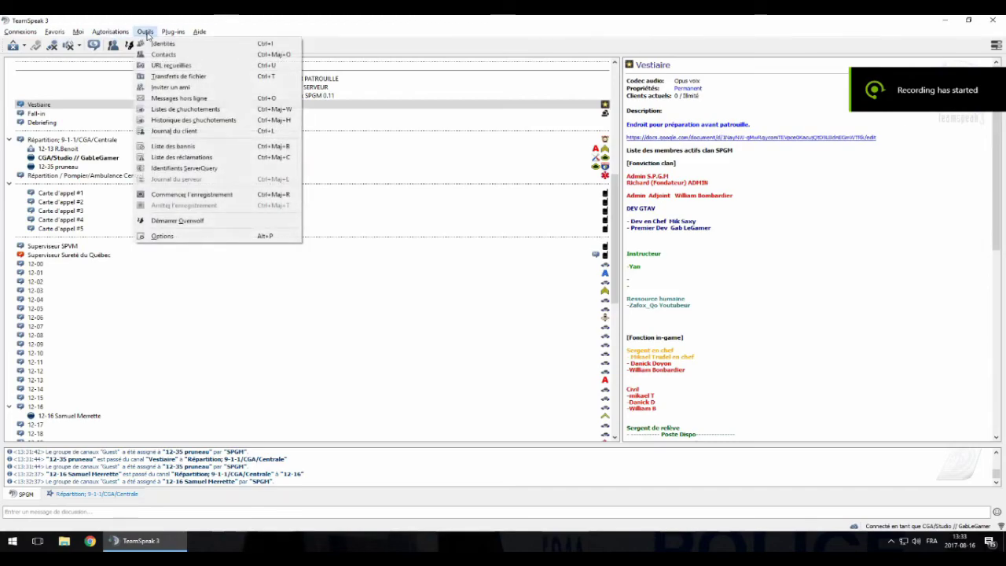
pyautogui.click(151, 42)
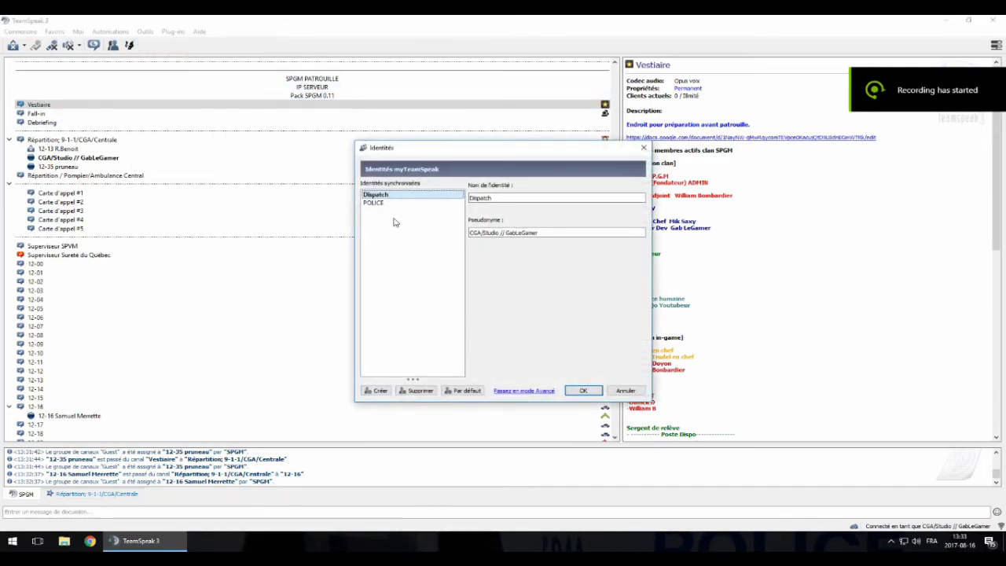
pyautogui.click(644, 148)
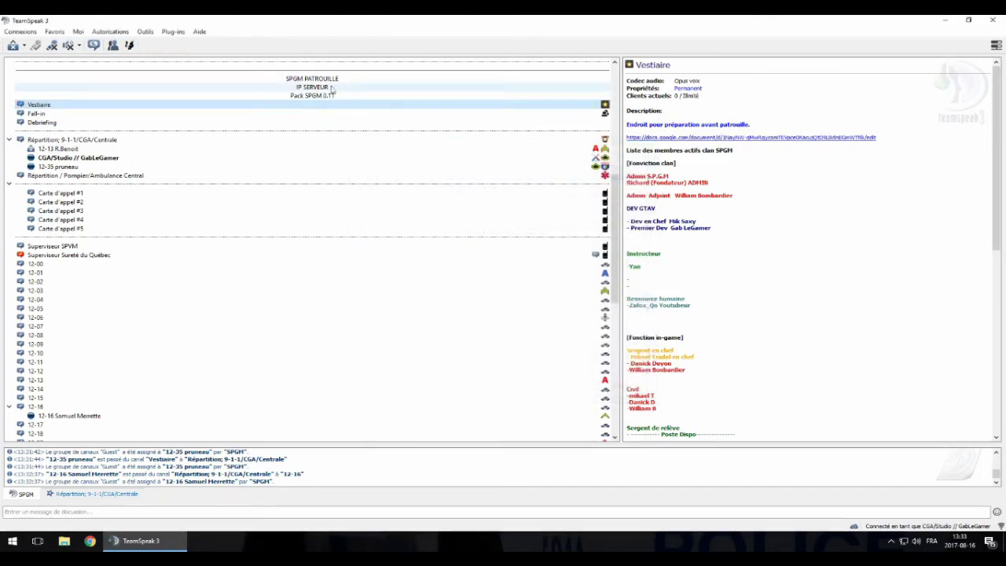
# - Create another whisper list with the hotkey CTRL DROITE + 0 (PAVE NUM.) in the DISPATCH hotkey profile
pyautogui.click(145, 32)
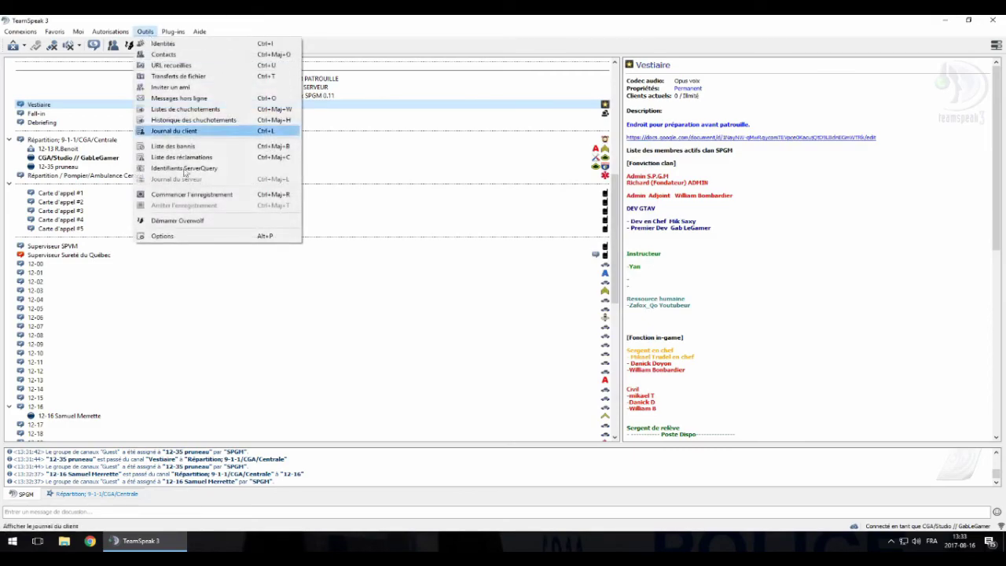
pyautogui.click(162, 235)
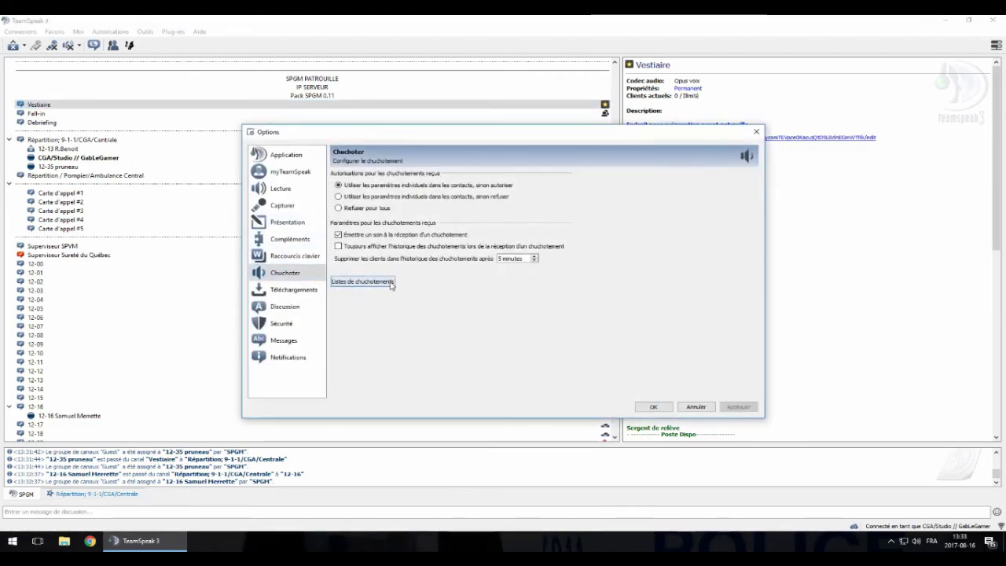
pyautogui.click(364, 281)
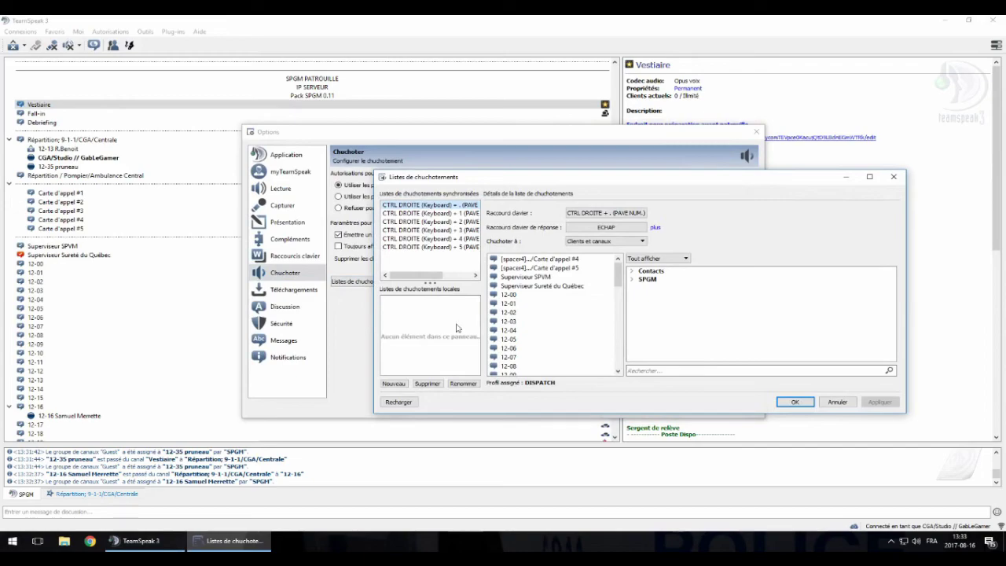
pyautogui.click(394, 384)
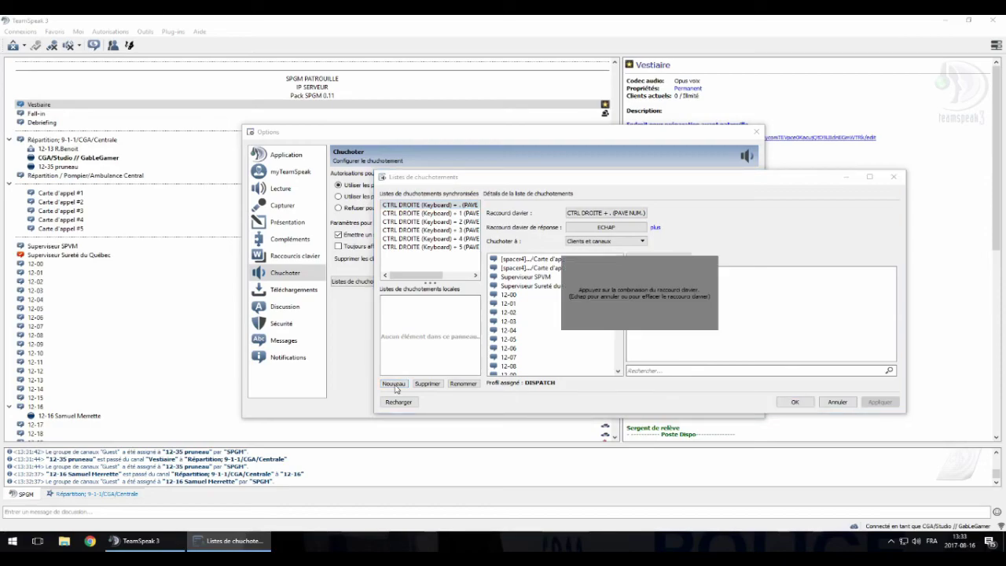
pyautogui.press('ctrl+KP_0')
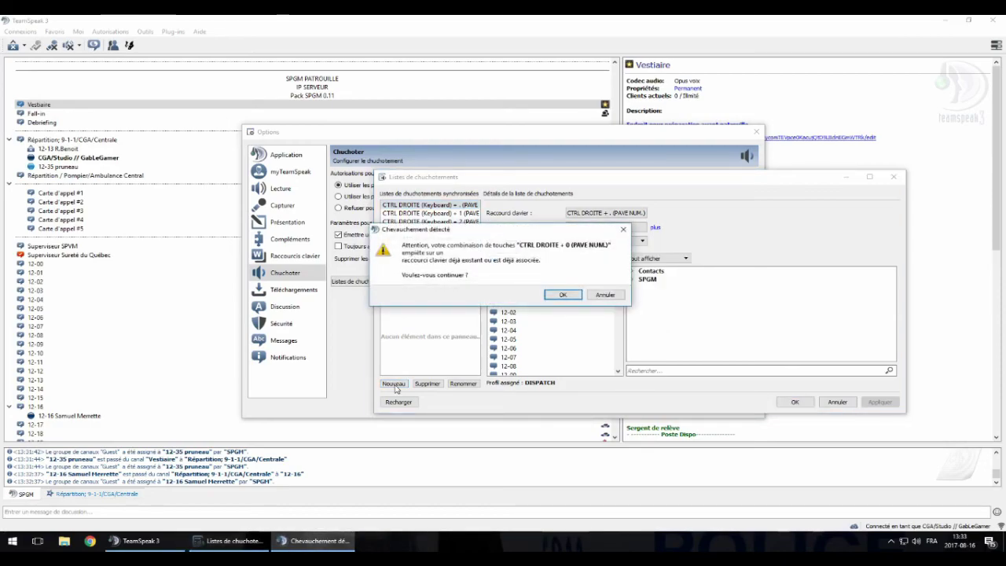
pyautogui.click(558, 295)
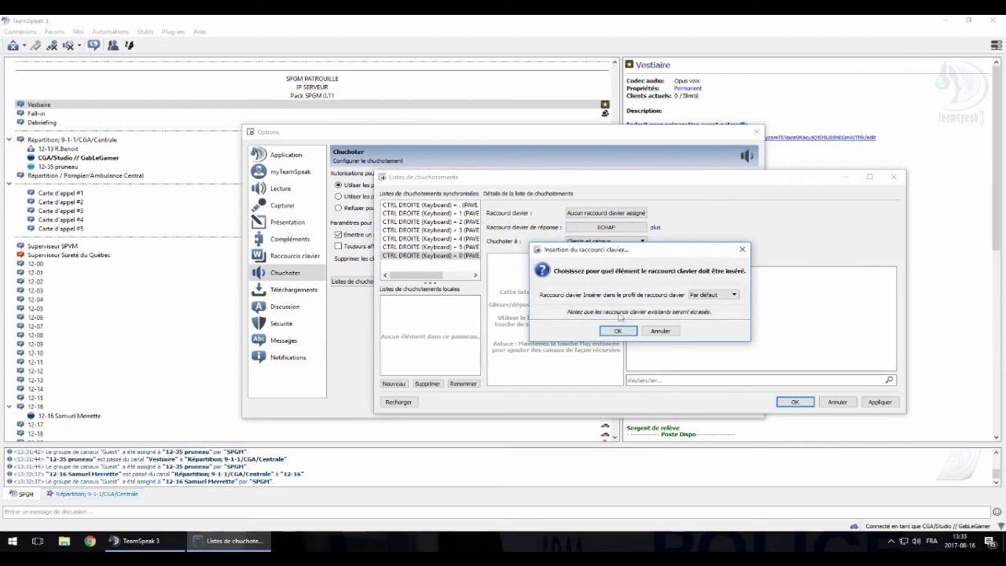
pyautogui.click(723, 296)
pyautogui.click(703, 308)
pyautogui.click(617, 330)
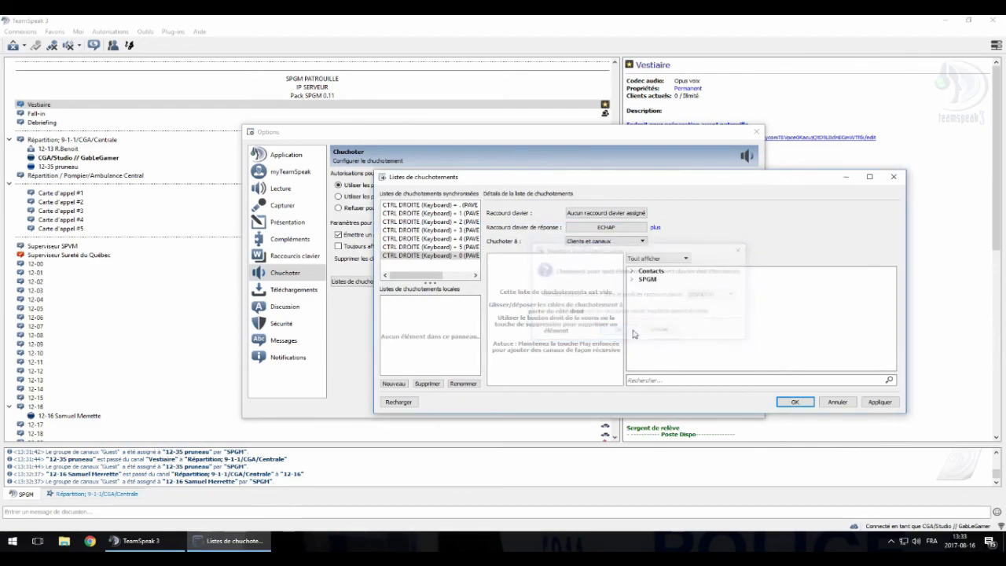
# - Target both Répartition channels, Superviseur SPVM and Superviseur Sureté du Québec in the CTRL DROITE + 0 whisper list
pyautogui.click(631, 279)
pyautogui.click(642, 296)
pyautogui.scroll(-6, 646, 307)
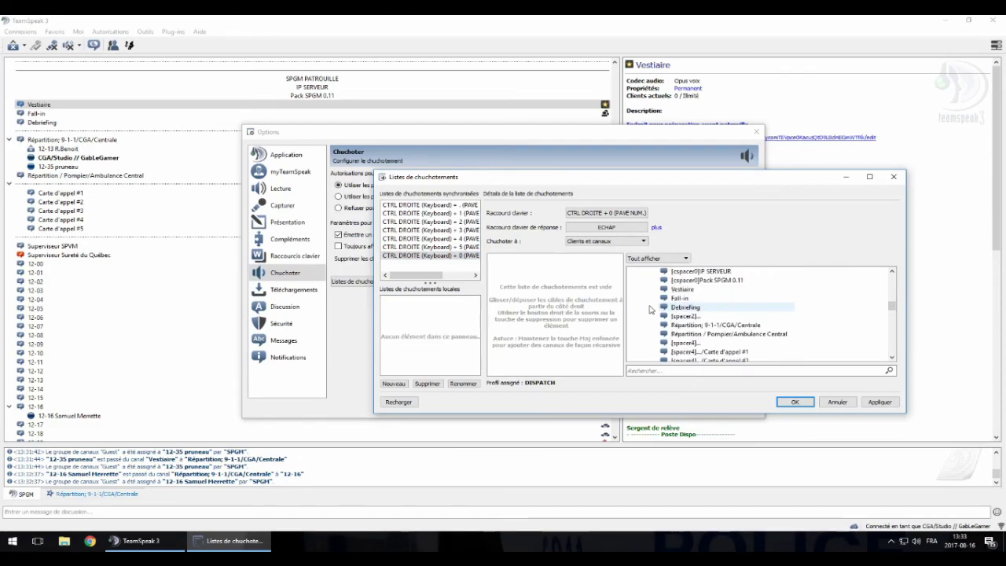
pyautogui.moveTo(707, 271); pyautogui.dragTo(581, 275)
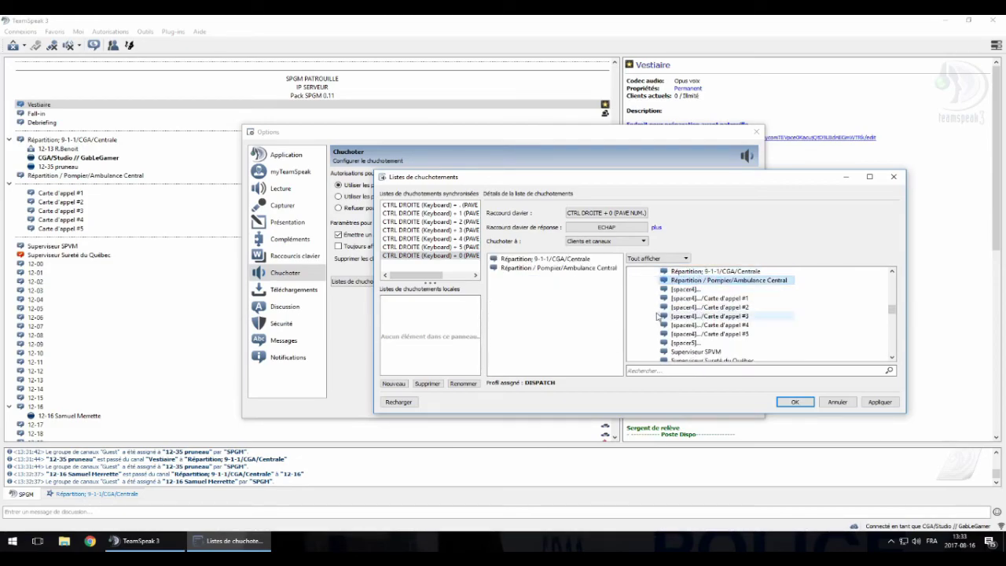
pyautogui.scroll(-2, 672, 318)
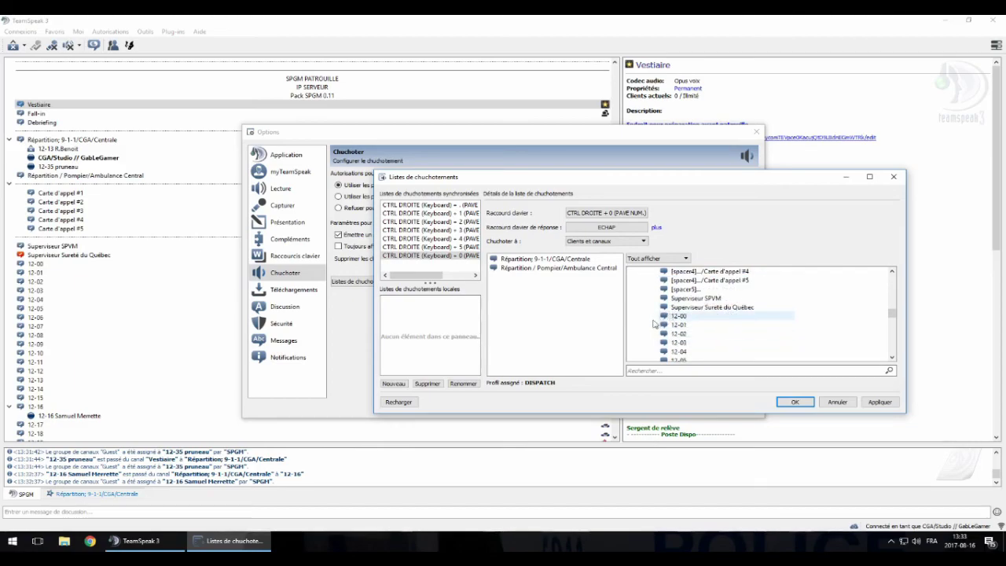
pyautogui.moveTo(692, 298); pyautogui.dragTo(581, 314)
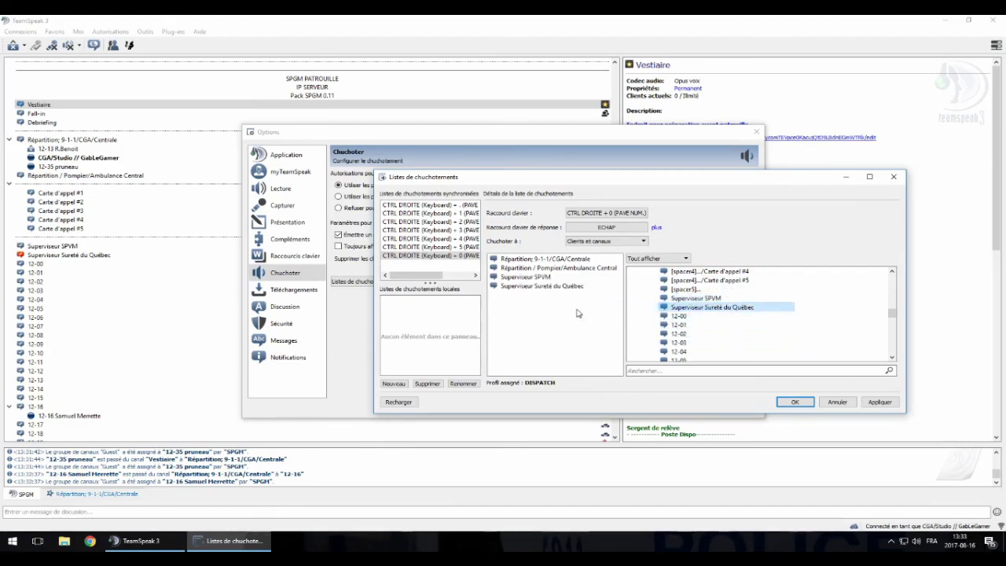
# - Add the Service du CAA, 212, 213, 214 and 215 channels to the CTRL DROITE + 0 whisper list
pyautogui.scroll(-2, 636, 321)
pyautogui.scroll(-5, 636, 321)
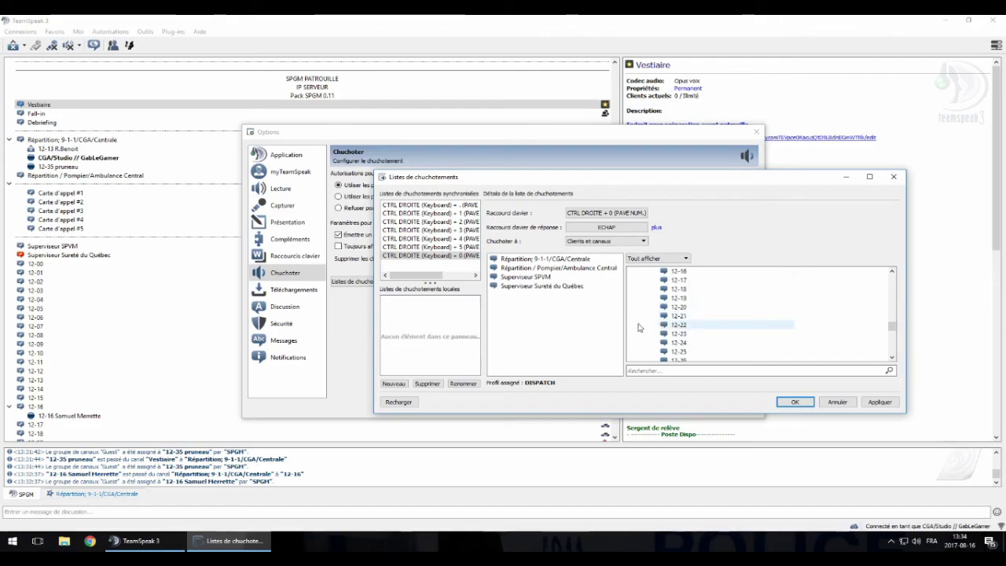
pyautogui.moveTo(650, 328); pyautogui.dragTo(586, 336)
pyautogui.moveTo(675, 351); pyautogui.dragTo(617, 350)
pyautogui.scroll(-2, 676, 315)
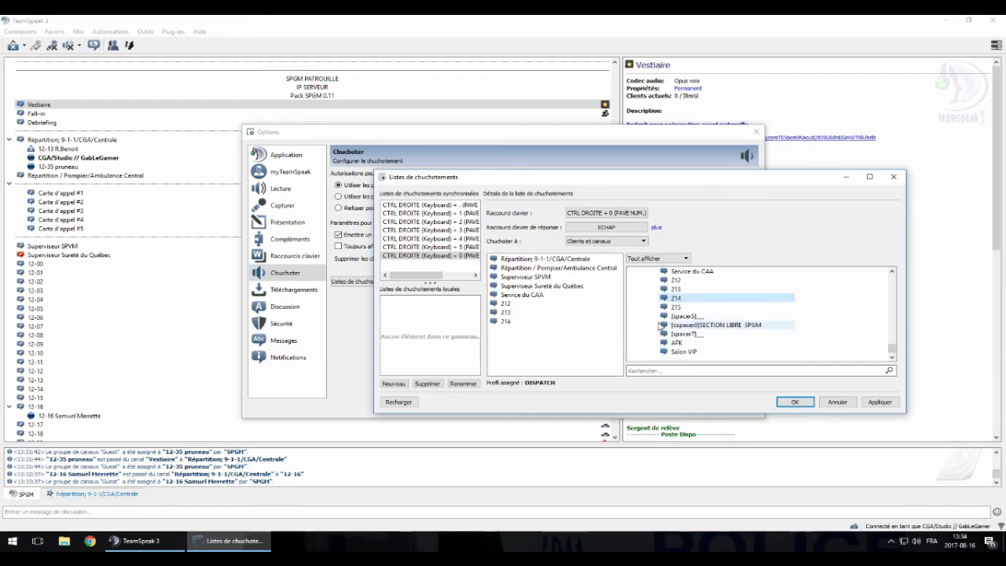
pyautogui.moveTo(676, 306); pyautogui.dragTo(561, 312)
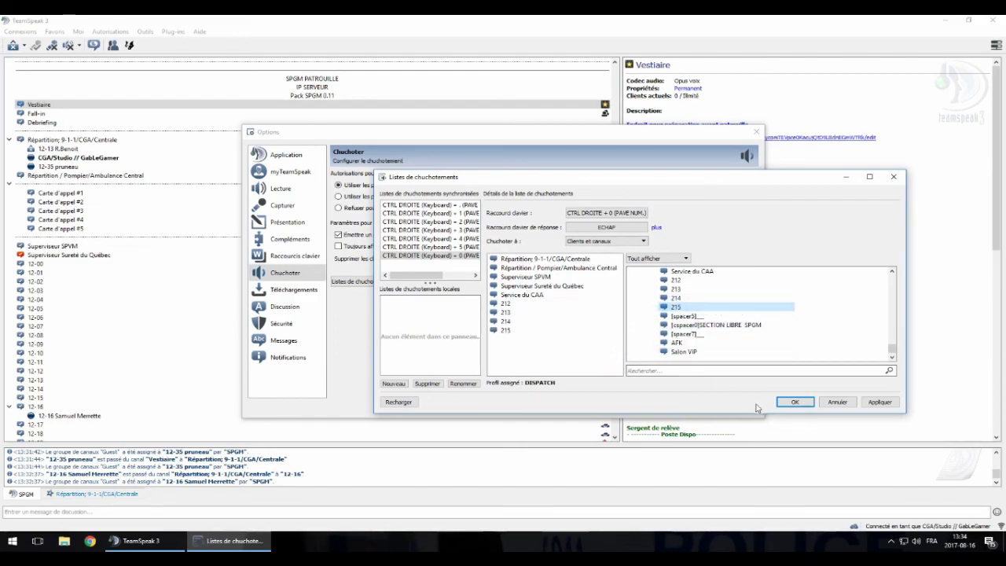